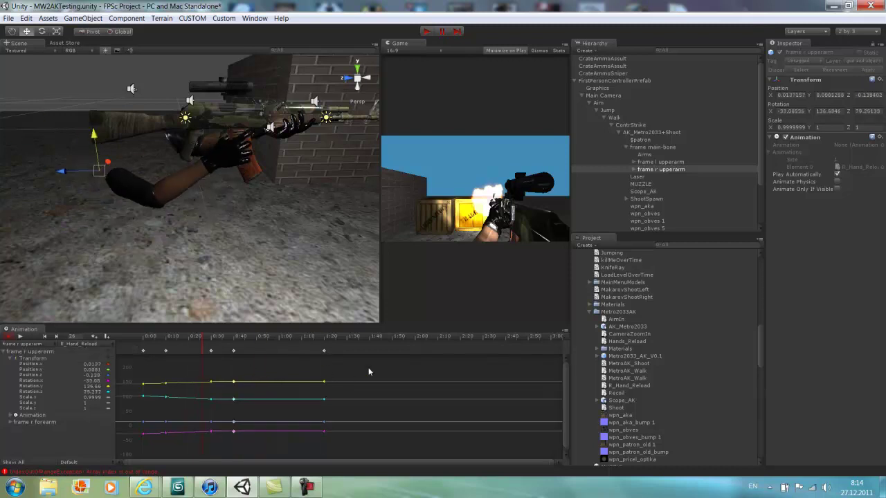
In R_Hand_Reload, lower the right upper arm away from the rifle at the last keyframe and shift that keyframe to about 1:09.
{"action": "left_click", "coordinate": [324, 351]}
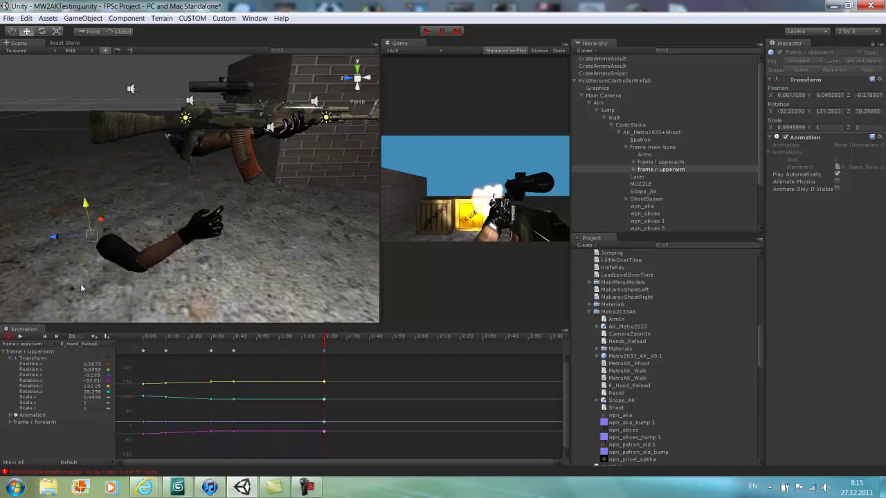
{"action": "left_click_drag", "start_coordinate": [83, 230], "coordinate": [47, 261]}
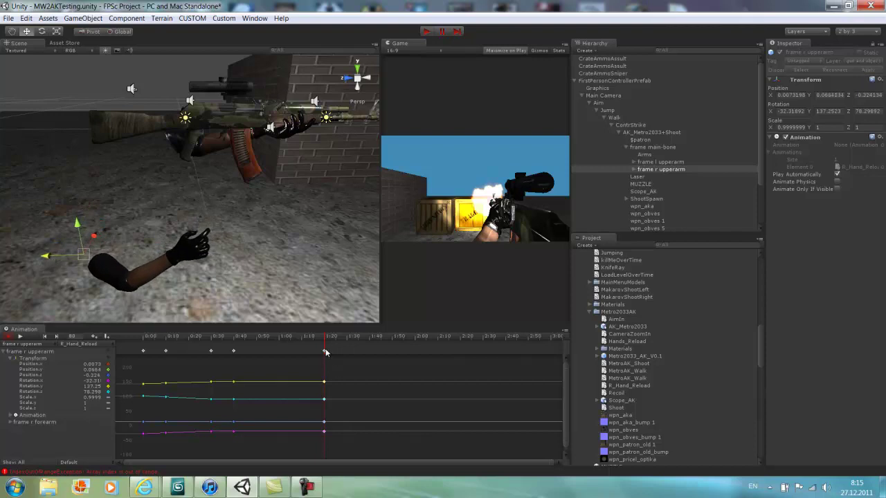
{"action": "left_click_drag", "start_coordinate": [325, 352], "coordinate": [300, 353]}
Key the right upper arm back up at the magazine around 1:40, and offset it sideways in a keyframe placed at 2:10.
{"action": "left_click_drag", "start_coordinate": [47, 258], "coordinate": [77, 262]}
{"action": "left_click_drag", "start_coordinate": [111, 227], "coordinate": [122, 168]}
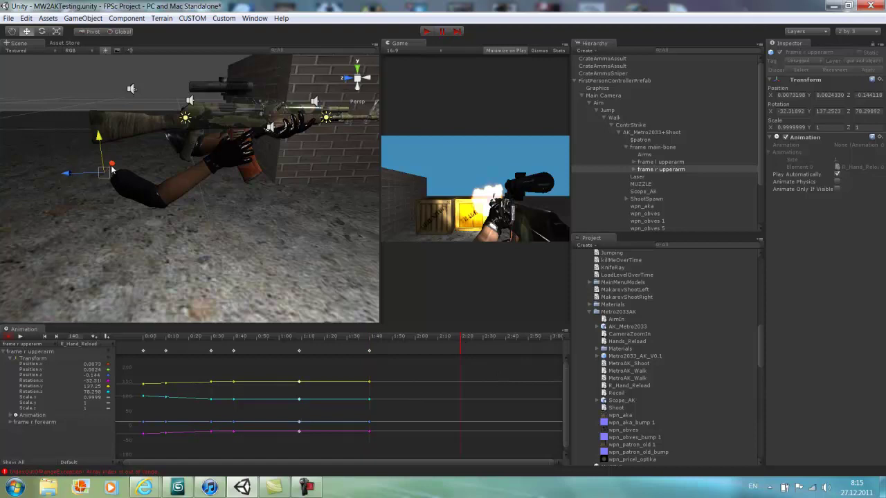
{"action": "left_click_drag", "start_coordinate": [112, 168], "coordinate": [114, 171]}
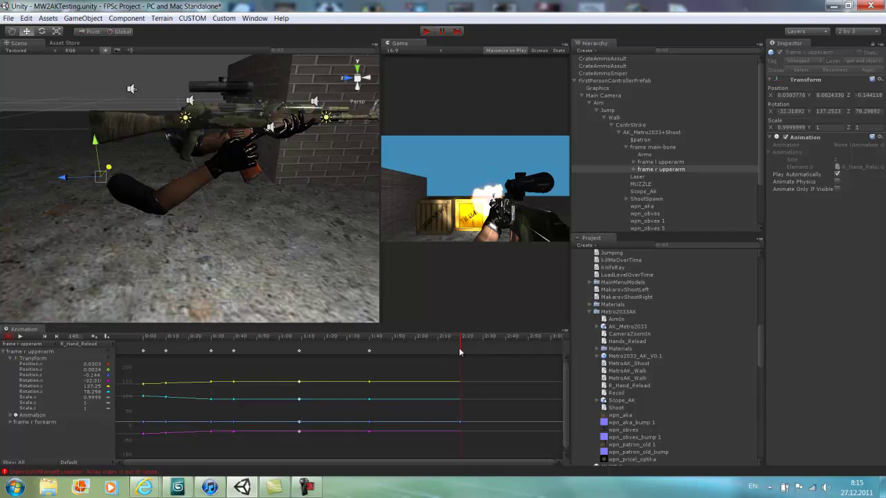
{"action": "left_click_drag", "start_coordinate": [460, 352], "coordinate": [437, 352]}
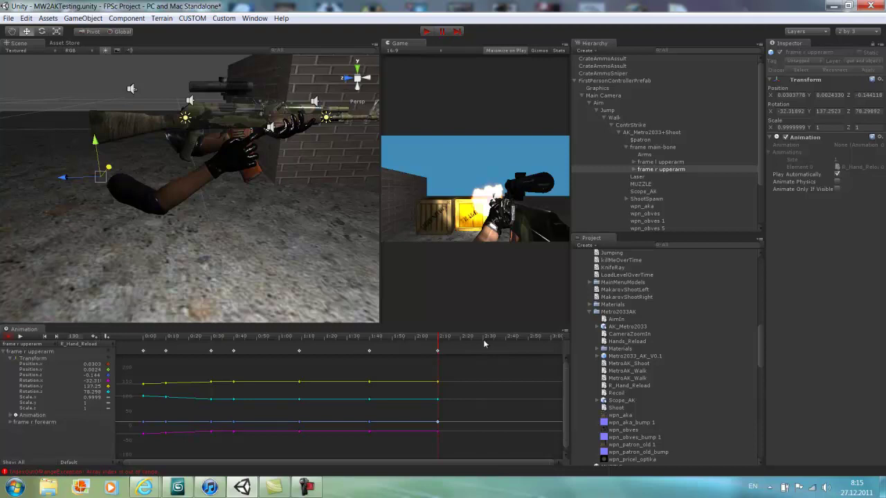
Pose the right arm back at the rifle's grip at 2:30 by pulling back, rotating, raising and shifting the upper arm.
{"action": "left_click_drag", "start_coordinate": [71, 176], "coordinate": [30, 188]}
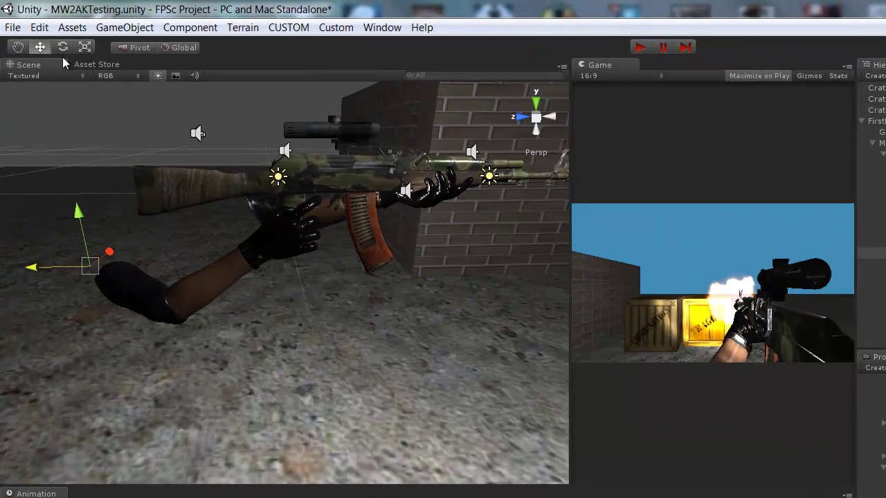
{"action": "key", "text": "e"}
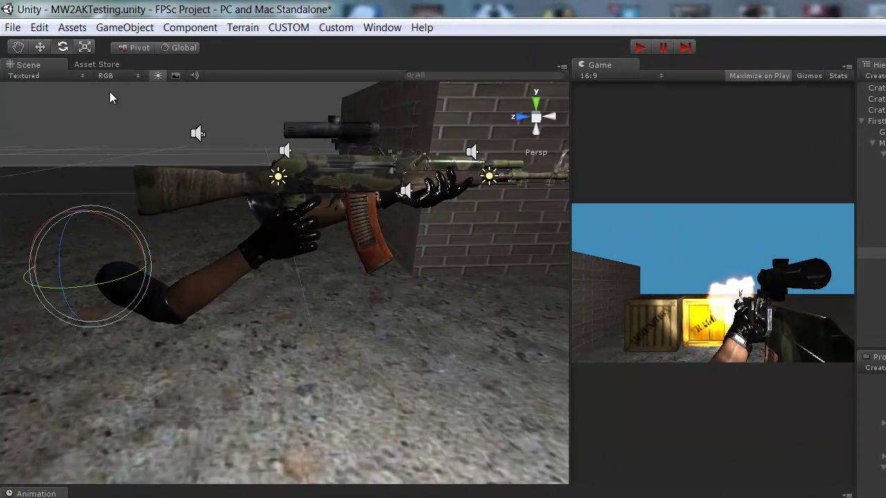
{"action": "left_click_drag", "start_coordinate": [114, 222], "coordinate": [132, 234]}
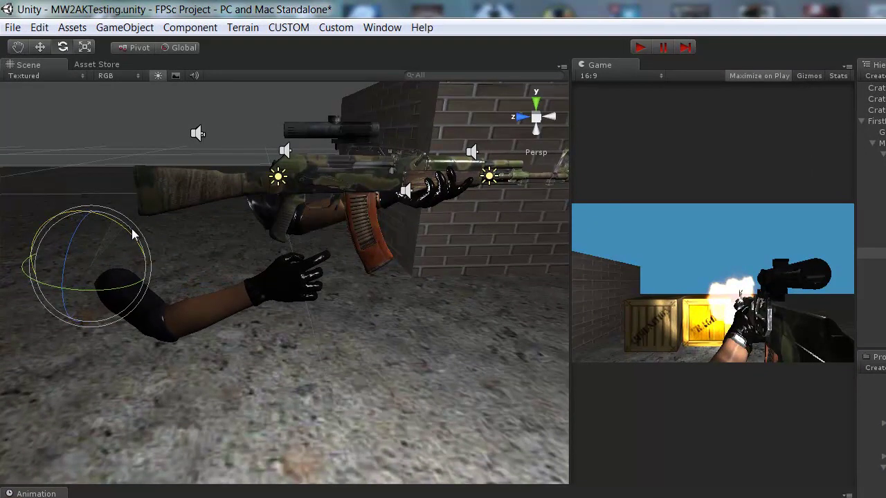
{"action": "left_click", "coordinate": [40, 48]}
{"action": "left_click", "coordinate": [177, 48]}
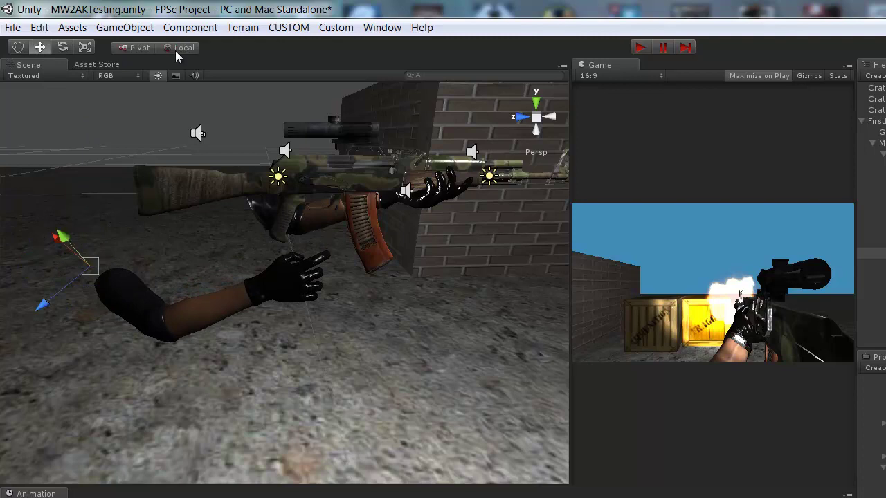
{"action": "left_click", "coordinate": [175, 51]}
{"action": "left_click_drag", "start_coordinate": [81, 209], "coordinate": [85, 173]}
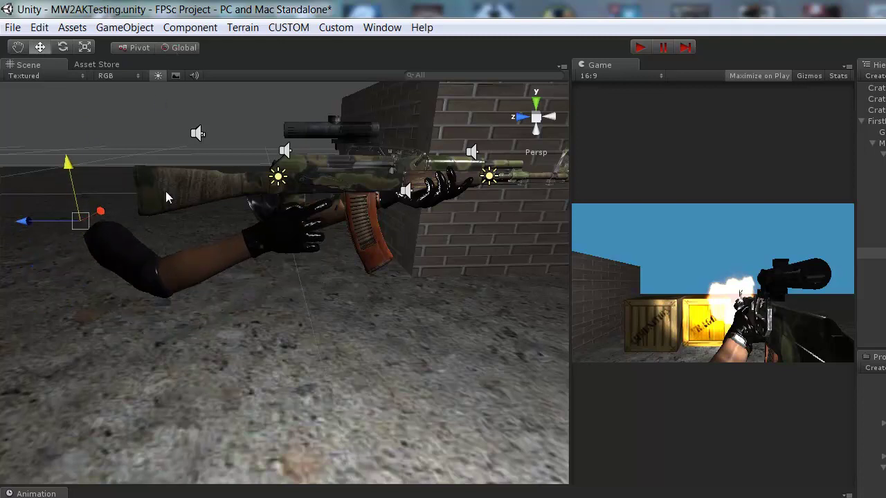
{"action": "scroll", "coordinate": [322, 193], "scroll_direction": "up", "scroll_amount": 5}
{"action": "left_click_drag", "start_coordinate": [322, 193], "coordinate": [433, 280], "text": "alt"}
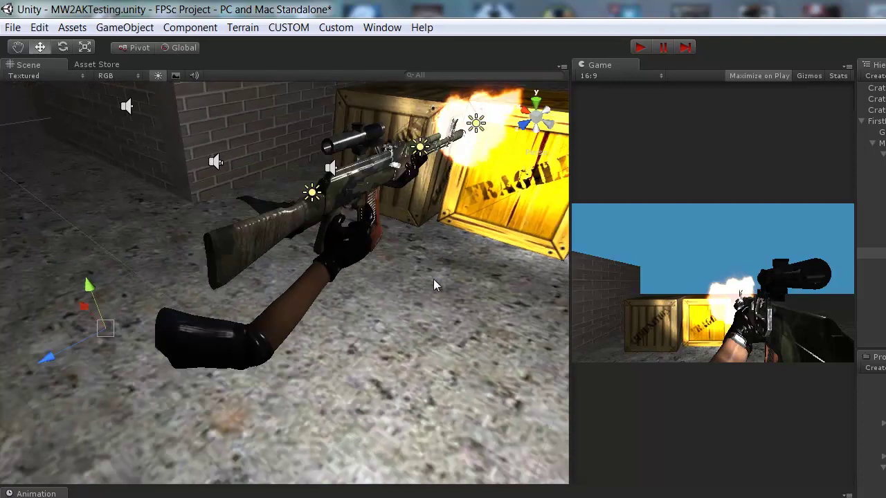
{"action": "left_click_drag", "start_coordinate": [81, 310], "coordinate": [68, 310]}
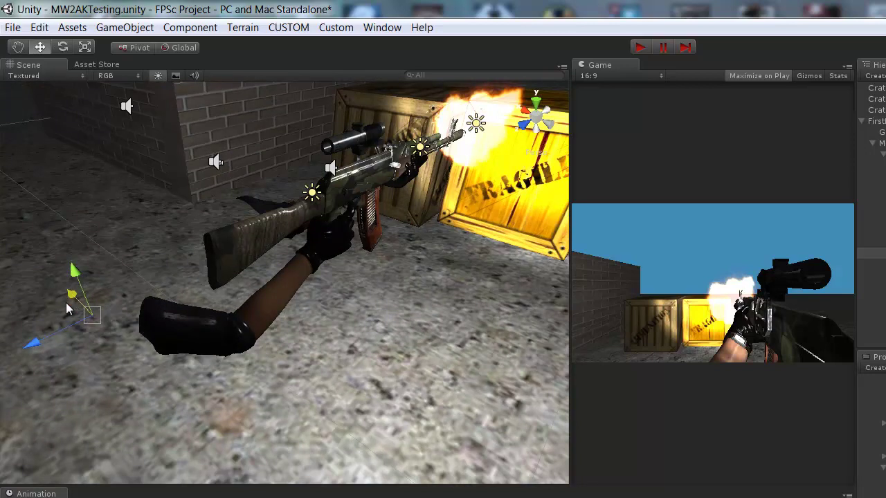
{"action": "left_click_drag", "start_coordinate": [445, 236], "coordinate": [299, 157], "text": "alt"}
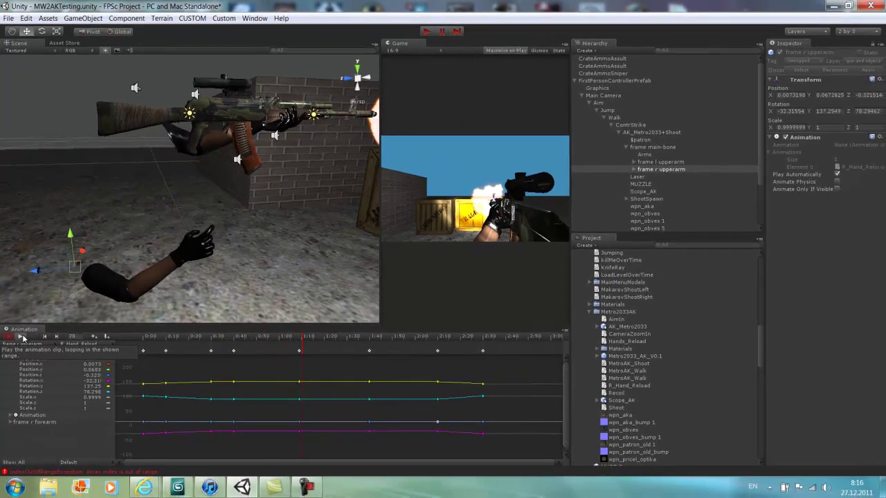
Play back the right-hand reload clip from a closer angle and scrub to its last keyframe at 2:30.
{"action": "left_click", "coordinate": [22, 338]}
{"action": "scroll", "coordinate": [339, 248], "scroll_direction": "up", "scroll_amount": 3}
{"action": "left_click_drag", "start_coordinate": [333, 202], "coordinate": [197, 213], "text": "alt"}
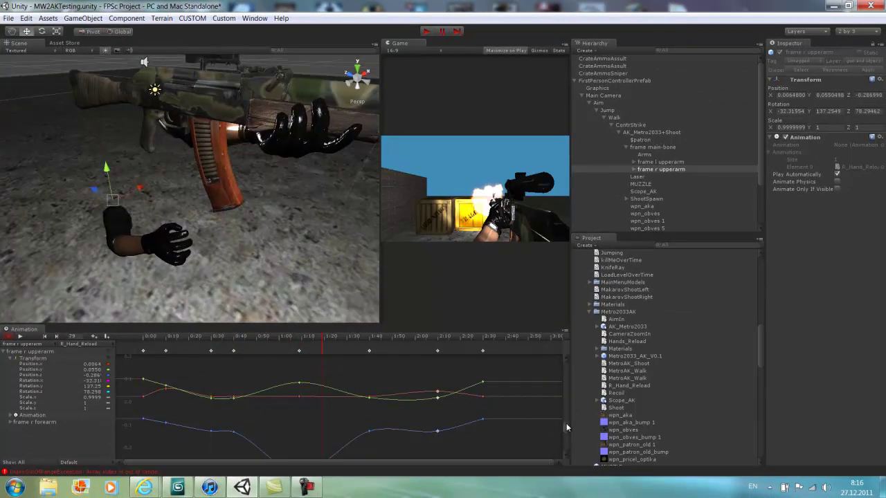
{"action": "key", "text": "f"}
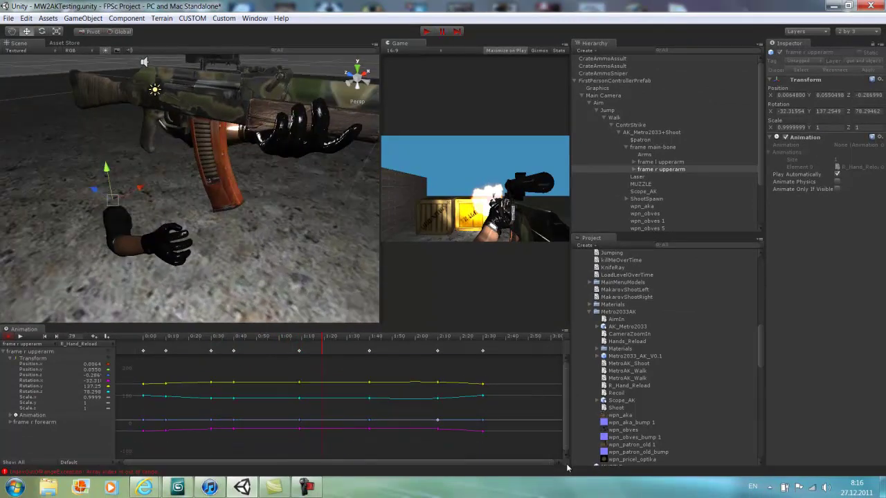
{"action": "left_click_drag", "start_coordinate": [323, 340], "coordinate": [483, 356]}
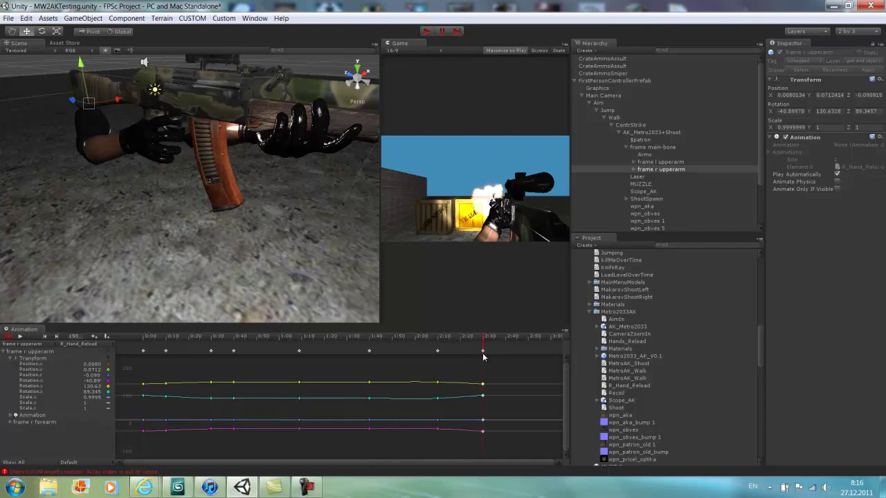
Add a keyframe at 2:20 and move the right upper arm sideways away from the magazine.
{"action": "left_click", "coordinate": [461, 339]}
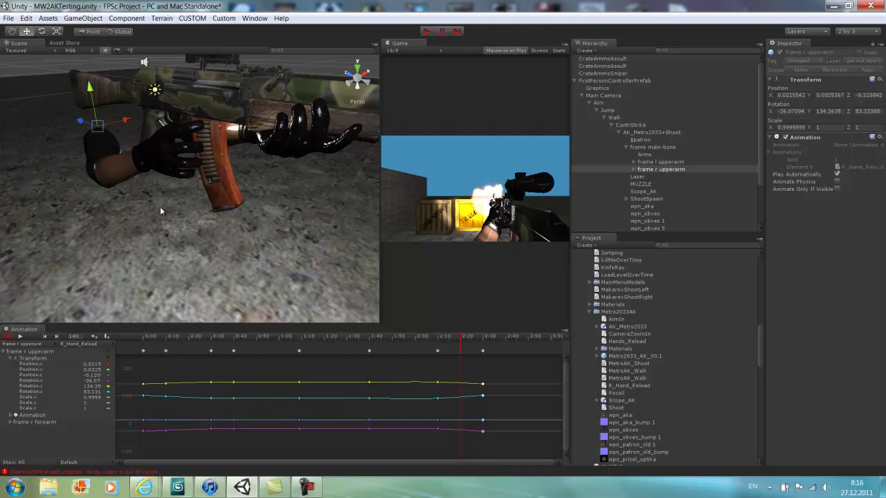
{"action": "left_click", "coordinate": [94, 337]}
{"action": "left_click_drag", "start_coordinate": [241, 299], "coordinate": [327, 271], "text": "alt"}
{"action": "left_click_drag", "start_coordinate": [61, 141], "coordinate": [57, 149]}
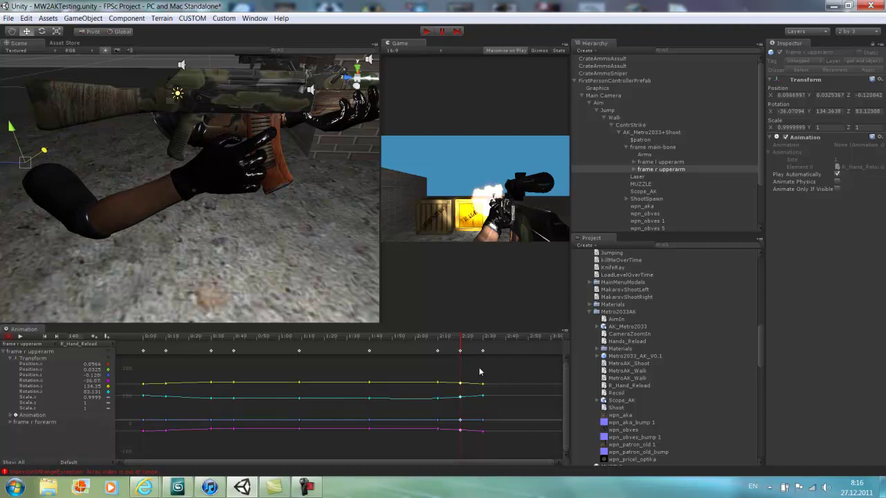
Preview the clip from another angle and move the last keyframe from 2:30 to 2:40.
{"action": "left_click_drag", "start_coordinate": [279, 226], "coordinate": [321, 276], "text": "alt"}
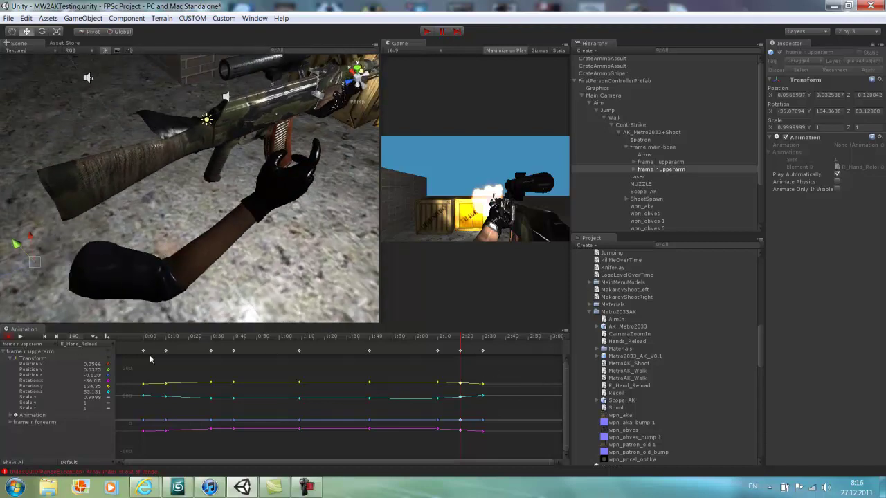
{"action": "left_click", "coordinate": [23, 336]}
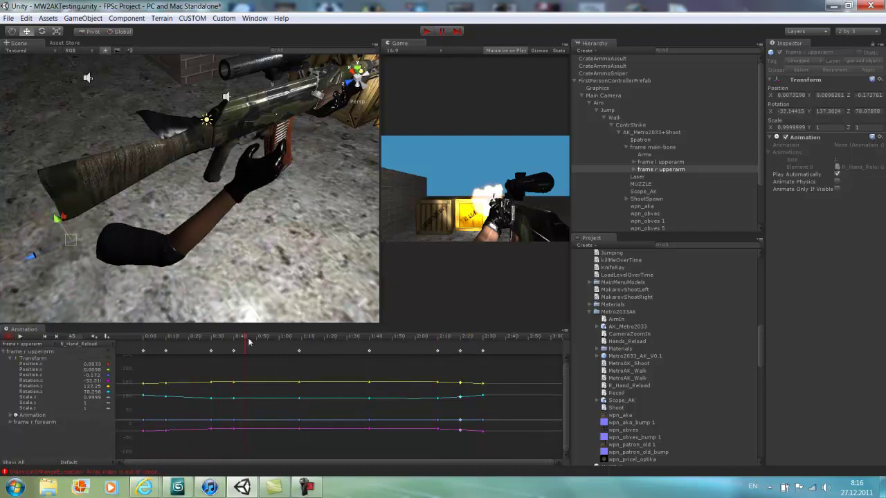
{"action": "left_click_drag", "start_coordinate": [249, 340], "coordinate": [506, 355]}
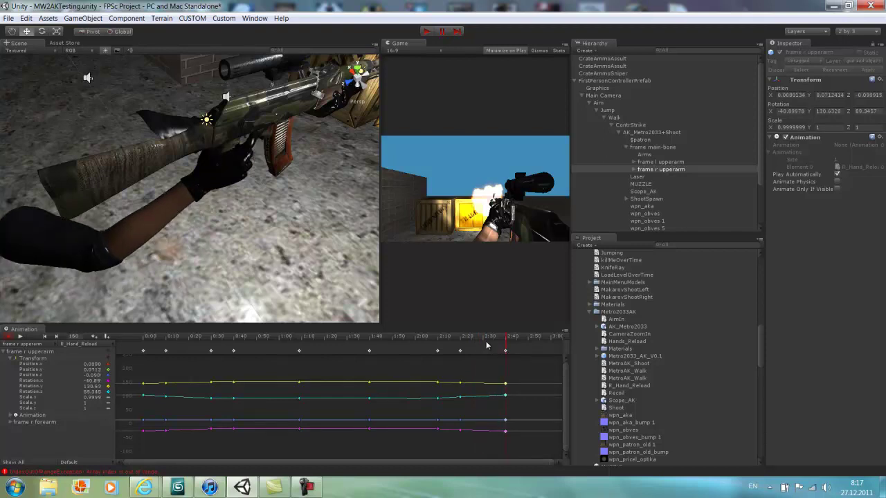
At 2:30, pull the right upper arm back from the magazine toward the rifle stock to key an in-between pose.
{"action": "left_click", "coordinate": [484, 344]}
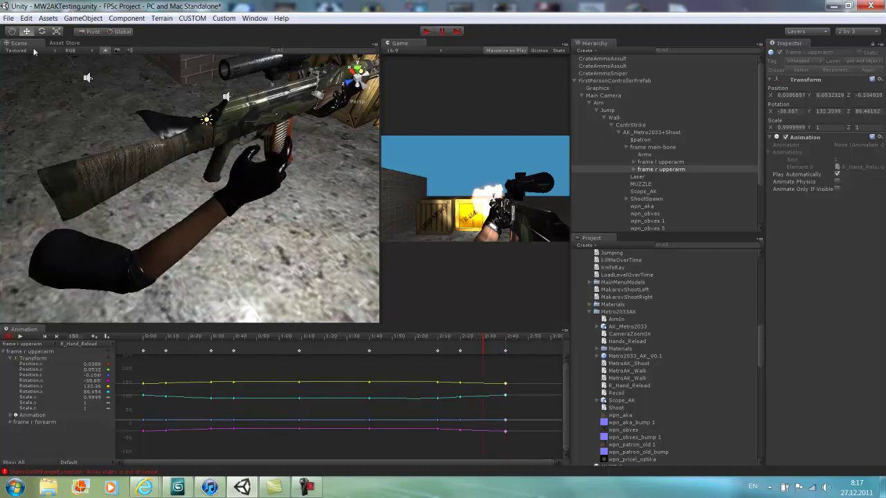
{"action": "scroll", "coordinate": [176, 269], "scroll_direction": "down", "scroll_amount": 4}
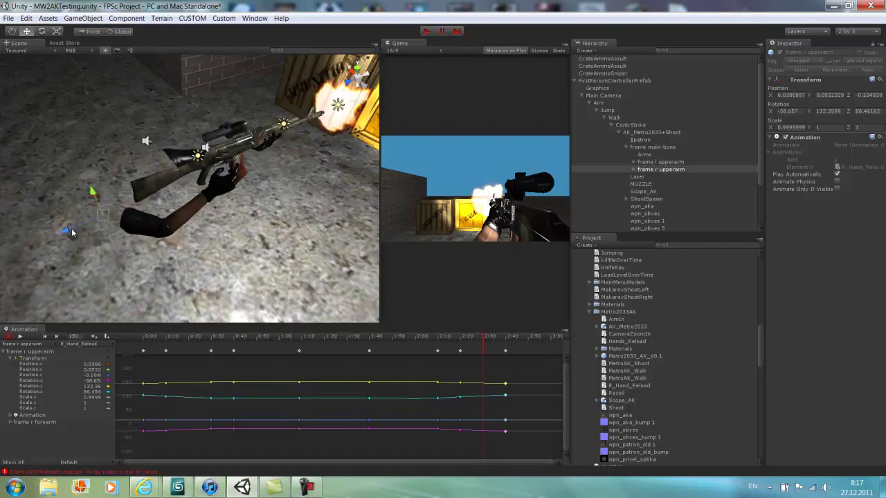
{"action": "left_click_drag", "start_coordinate": [72, 232], "coordinate": [48, 246]}
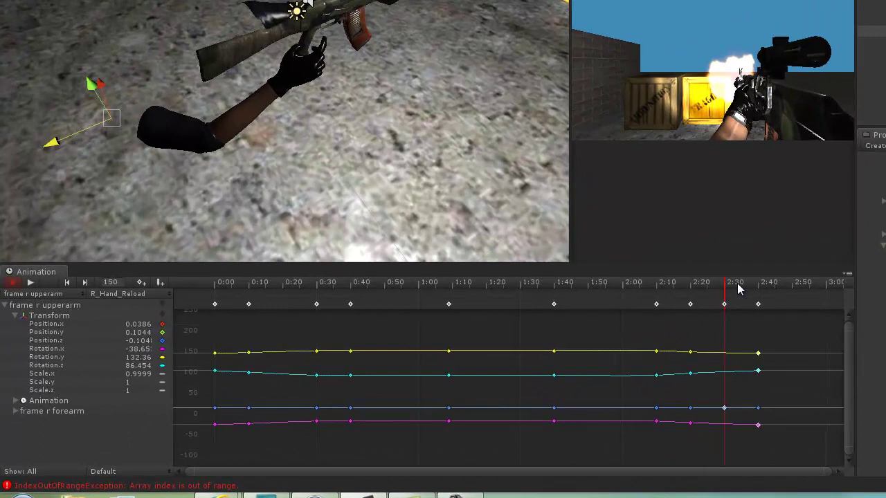
Scrub the arm motion from 2:20 to 2:40, play the clip, and turn off animation recording.
{"action": "left_click", "coordinate": [696, 290]}
{"action": "left_click_drag", "start_coordinate": [695, 291], "coordinate": [758, 298]}
{"action": "left_click", "coordinate": [30, 283]}
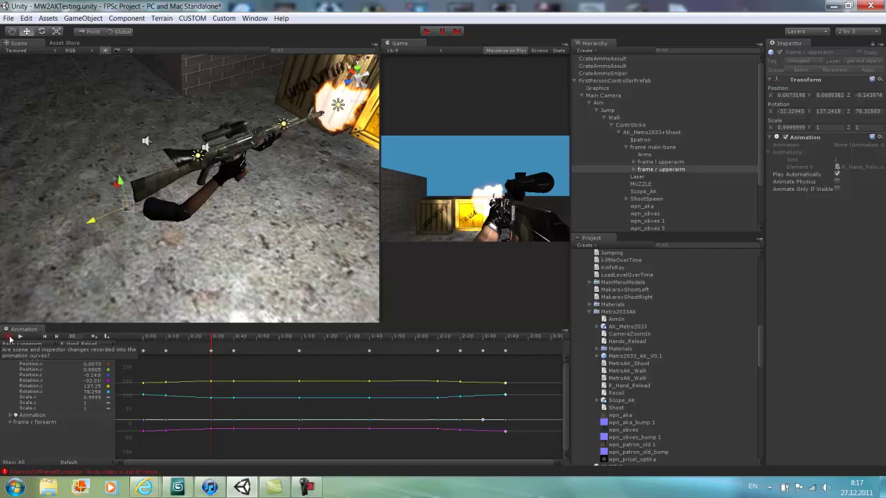
{"action": "left_click", "coordinate": [9, 337]}
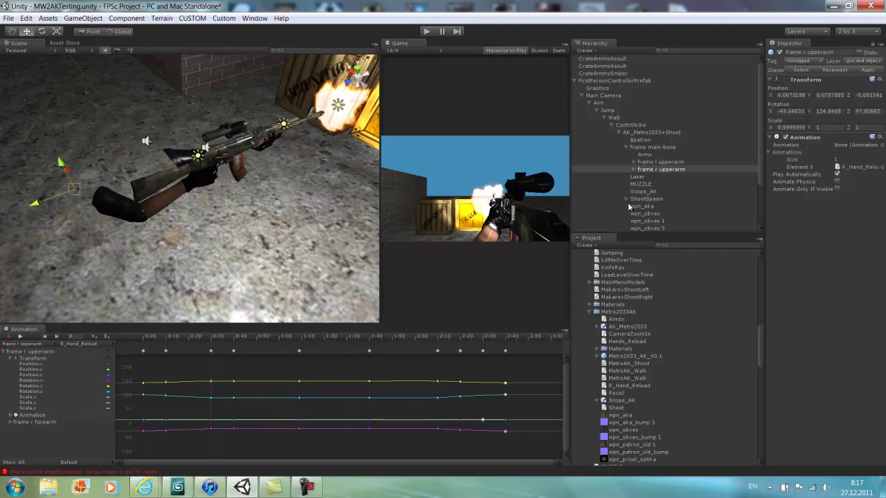
Collapse frame main-bone in the hierarchy and select AK_Metro2033+Shoot to show its Hands_Reload curves.
{"action": "scroll", "coordinate": [644, 354], "scroll_direction": "down", "scroll_amount": 3}
{"action": "scroll", "coordinate": [633, 343], "scroll_direction": "up", "scroll_amount": 3}
{"action": "left_click", "coordinate": [630, 387]}
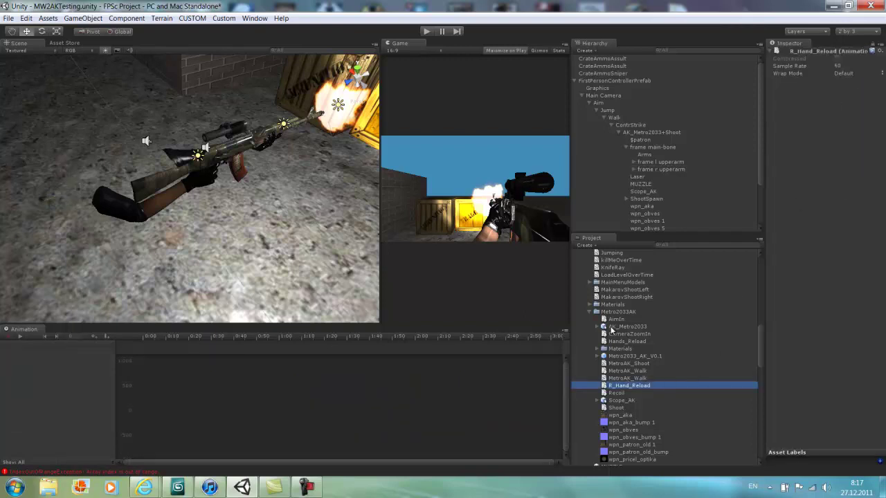
{"action": "left_click", "coordinate": [625, 147]}
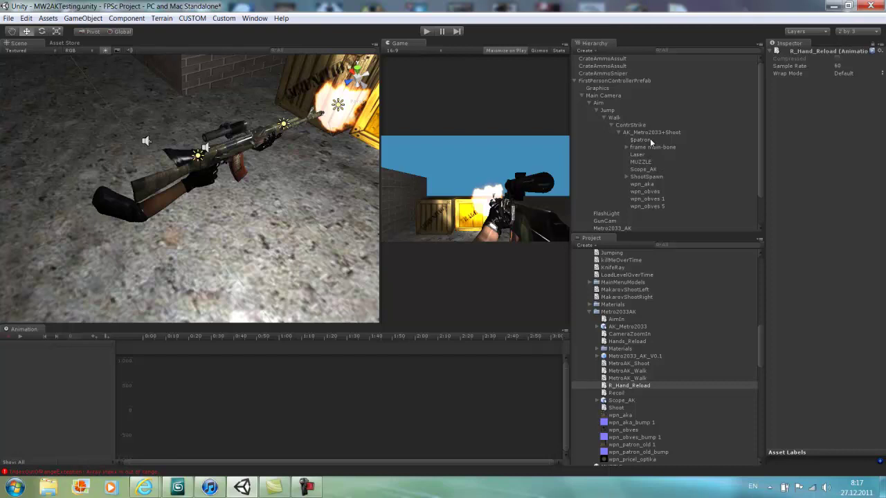
{"action": "left_click", "coordinate": [651, 141]}
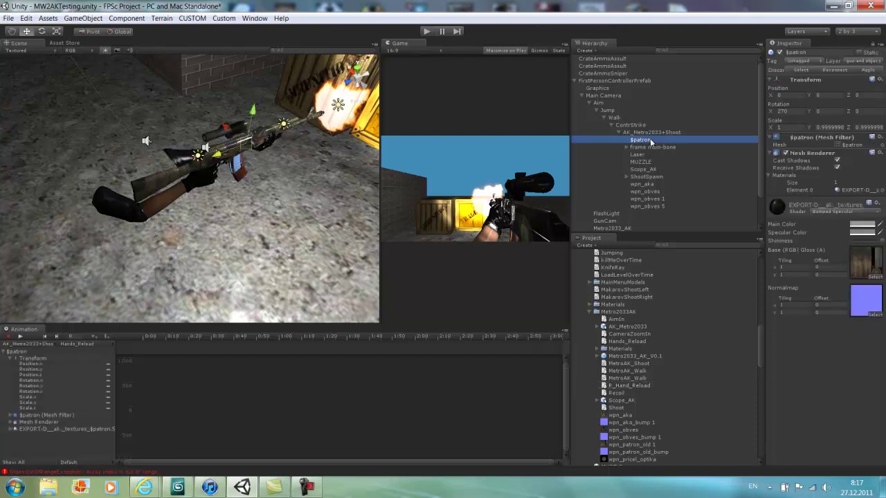
{"action": "left_click", "coordinate": [651, 132]}
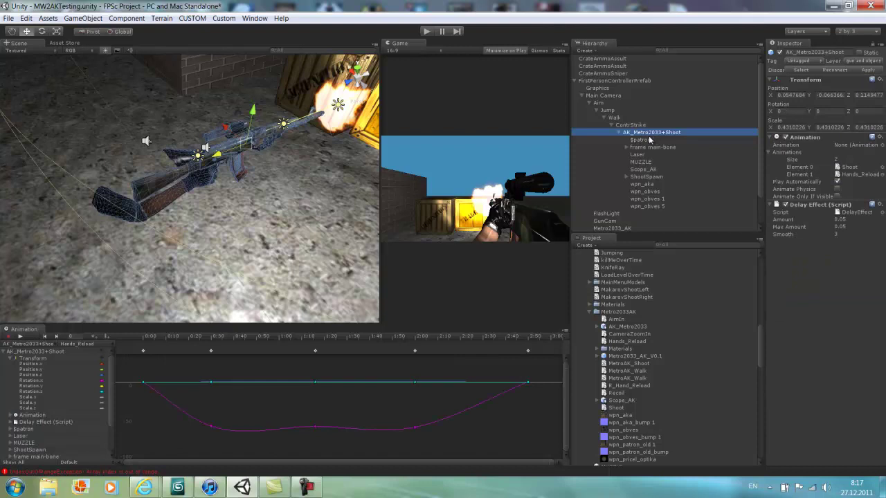
Examine the rifle, magazine and arm meshes up close in the scene, and select frame main-bone.
{"action": "scroll", "coordinate": [258, 202], "scroll_direction": "down", "scroll_amount": 6}
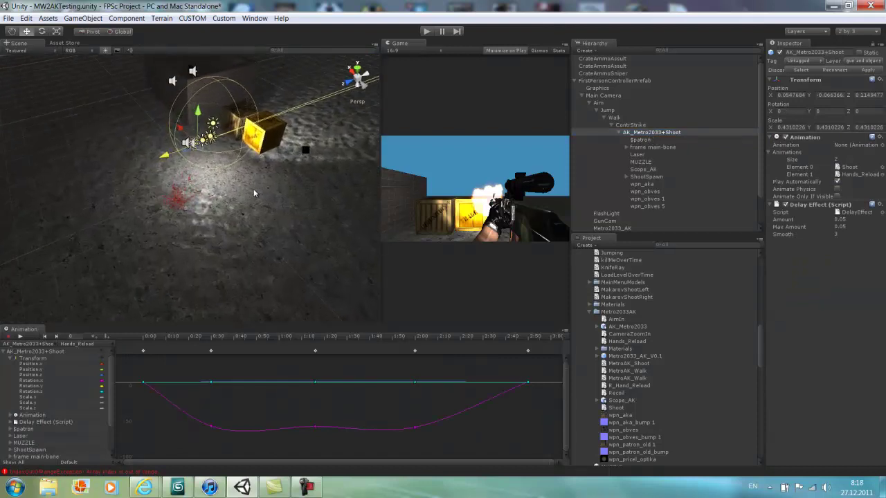
{"action": "scroll", "coordinate": [252, 194], "scroll_direction": "up", "scroll_amount": 2}
{"action": "scroll", "coordinate": [251, 194], "scroll_direction": "up", "scroll_amount": 6}
{"action": "middle_click_drag", "start_coordinate": [251, 194], "coordinate": [236, 379]}
{"action": "left_click_drag", "start_coordinate": [287, 221], "coordinate": [276, 183], "text": "alt"}
{"action": "scroll", "coordinate": [277, 183], "scroll_direction": "up", "scroll_amount": 5}
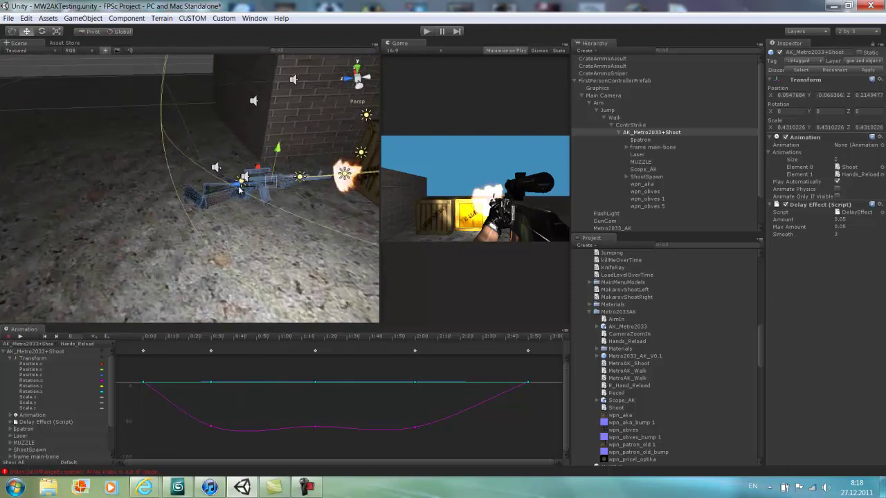
{"action": "middle_click_drag", "start_coordinate": [277, 182], "coordinate": [247, 186]}
{"action": "left_click_drag", "start_coordinate": [247, 186], "coordinate": [469, 198], "text": "alt"}
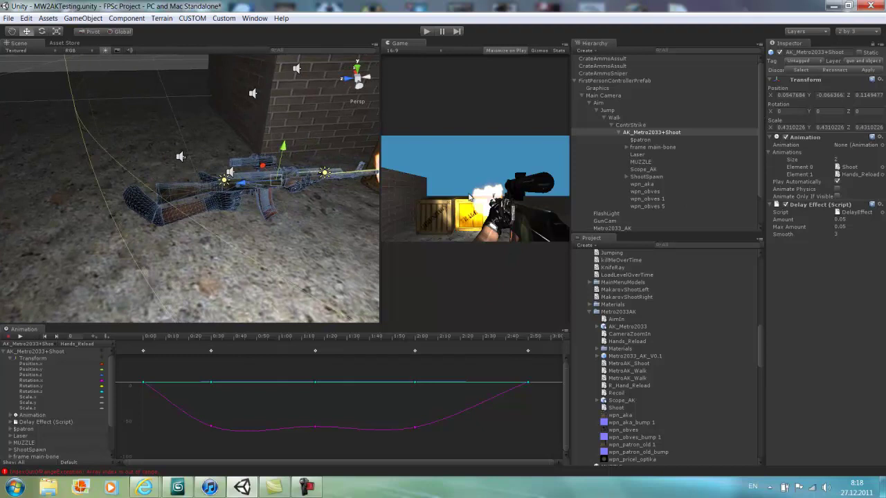
{"action": "middle_click_drag", "start_coordinate": [279, 201], "coordinate": [240, 181]}
{"action": "scroll", "coordinate": [295, 191], "scroll_direction": "up", "scroll_amount": 6}
{"action": "scroll", "coordinate": [188, 192], "scroll_direction": "down", "scroll_amount": 3}
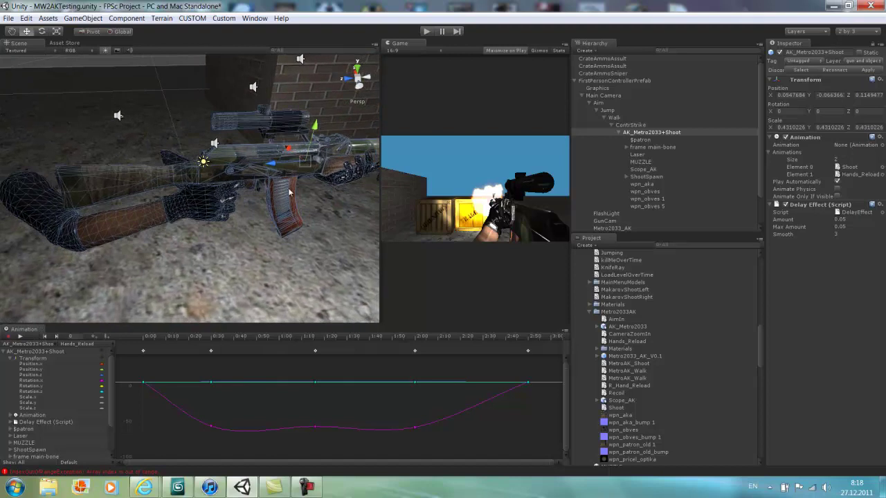
{"action": "left_click", "coordinate": [648, 147]}
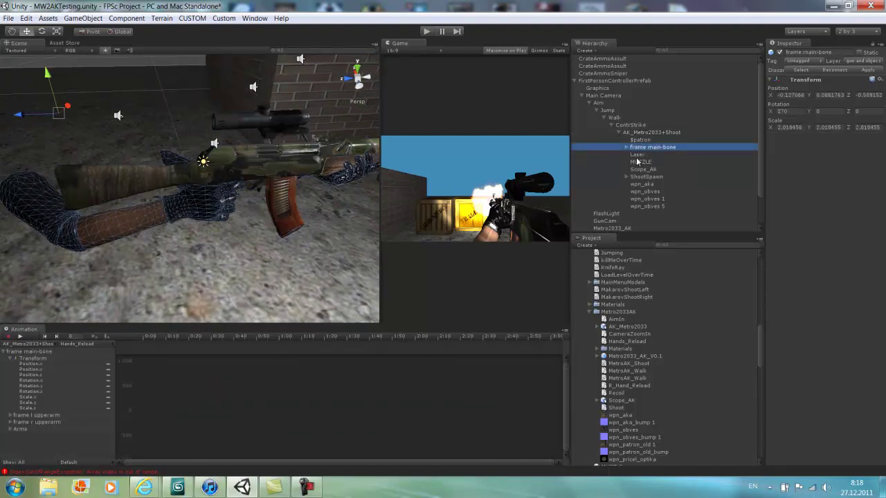
Inspect the child objects of AK_Metro2033+Shoot one by one, from frame main-bone and Laser through Scope_AK and wpn_aka to wpn_obves 5.
{"action": "left_click", "coordinate": [627, 147]}
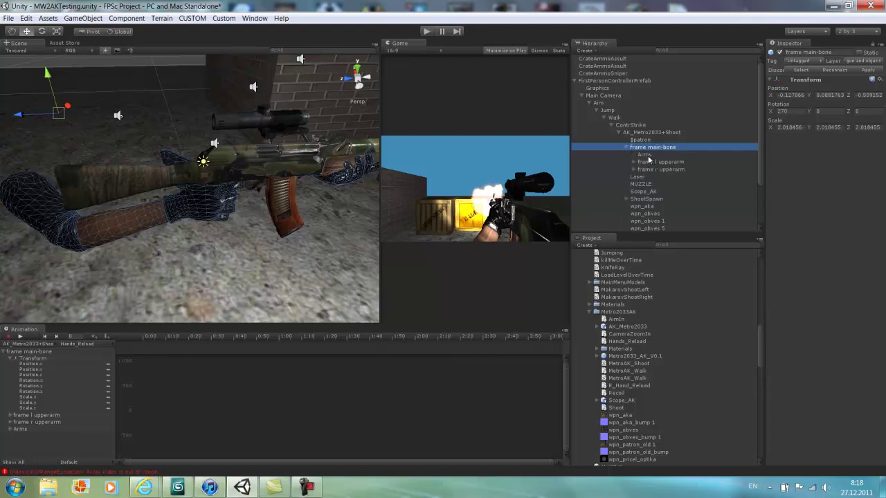
{"action": "left_click", "coordinate": [627, 147]}
{"action": "left_click", "coordinate": [637, 155]}
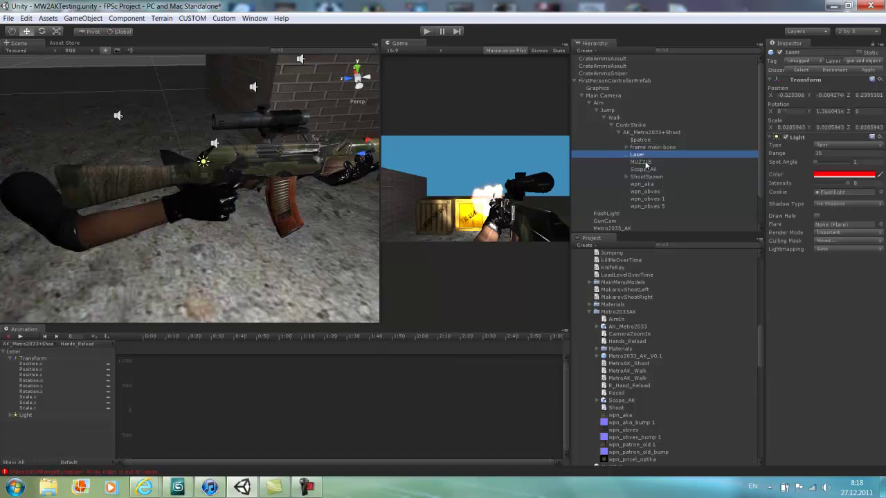
{"action": "left_click", "coordinate": [645, 164]}
{"action": "left_click", "coordinate": [647, 170]}
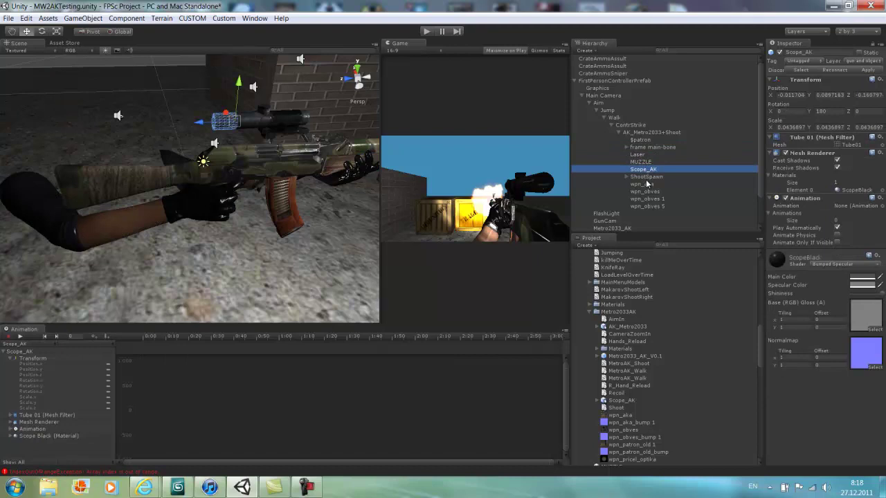
{"action": "left_click", "coordinate": [646, 185]}
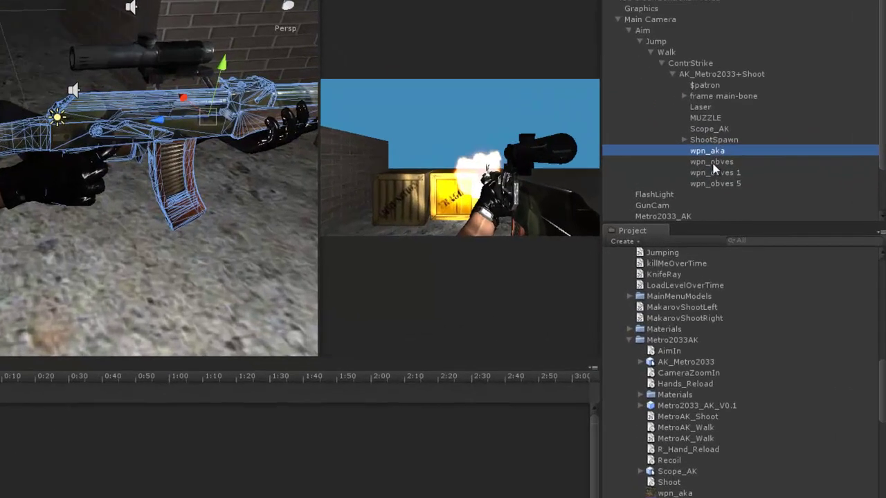
{"action": "left_click", "coordinate": [645, 192]}
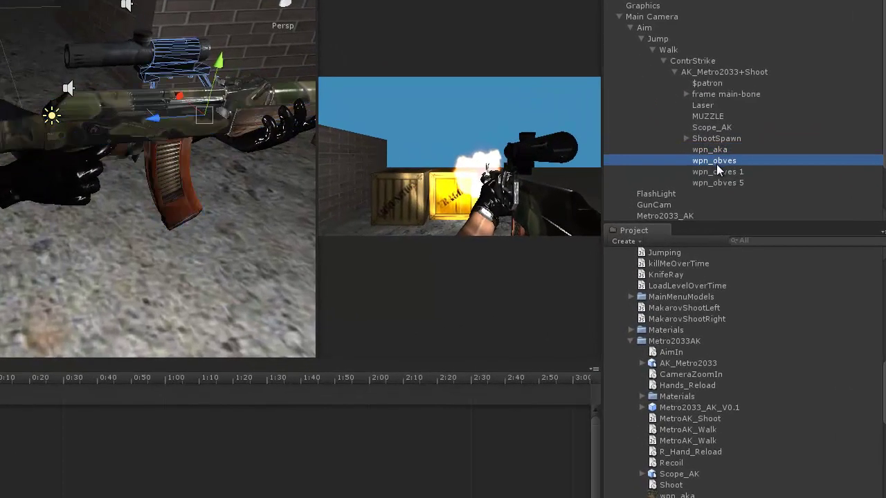
{"action": "left_click", "coordinate": [717, 171]}
{"action": "left_click", "coordinate": [720, 181]}
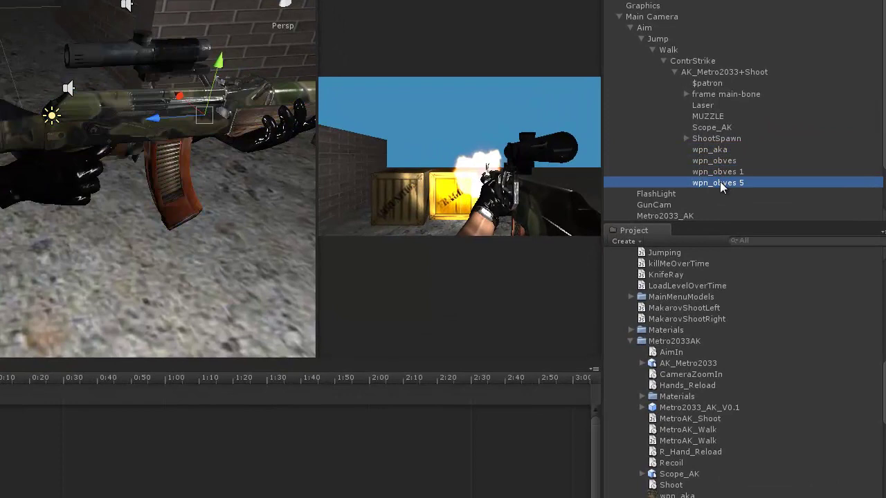
Examine the rifle, muzzle flash and hands from the side, and select the wpn_aka mesh.
{"action": "middle_click_drag", "start_coordinate": [291, 142], "coordinate": [50, 166]}
{"action": "left_click_drag", "start_coordinate": [50, 165], "coordinate": [1, 103], "text": "alt"}
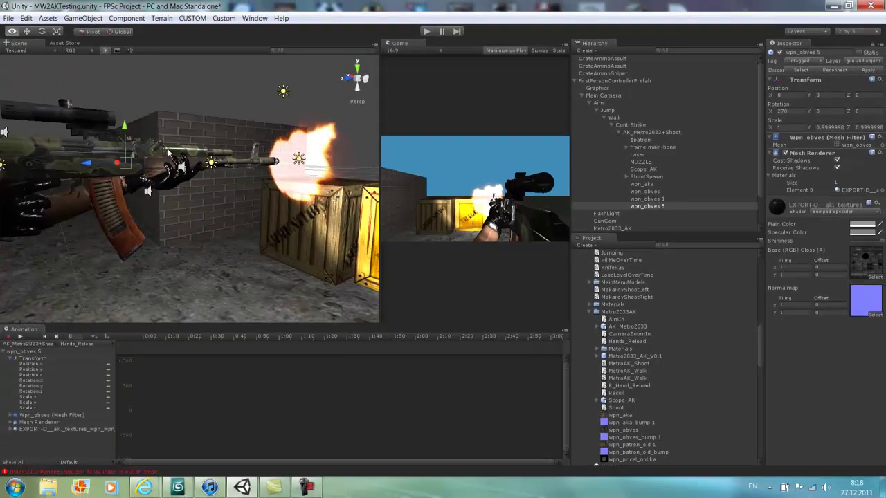
{"action": "scroll", "coordinate": [168, 153], "scroll_direction": "up", "scroll_amount": 3}
{"action": "middle_click_drag", "start_coordinate": [168, 152], "coordinate": [286, 159]}
{"action": "scroll", "coordinate": [303, 139], "scroll_direction": "down", "scroll_amount": 3}
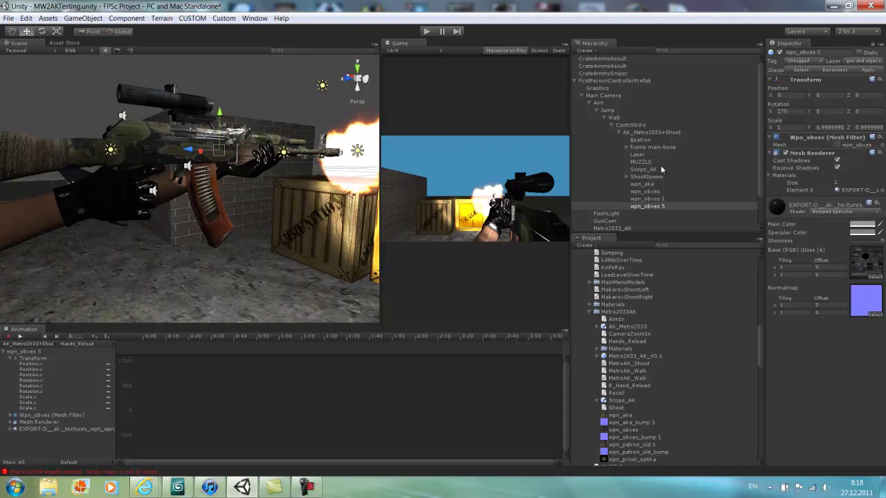
{"action": "left_click", "coordinate": [224, 225]}
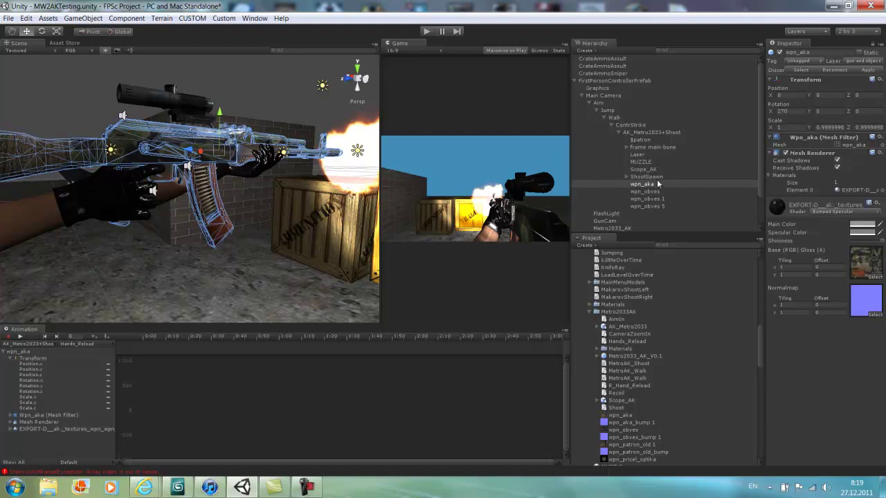
Select AK_Metro2033+Shoot and preview its Hands_Reload clip.
{"action": "left_click", "coordinate": [646, 132]}
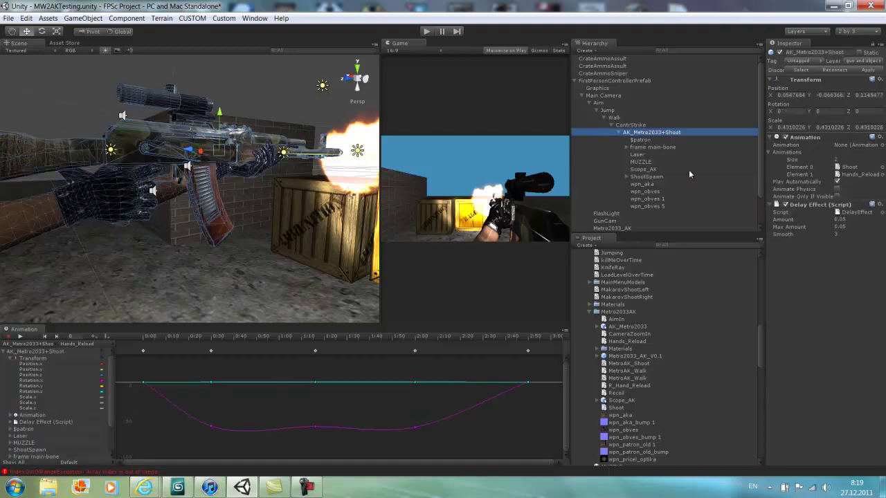
{"action": "left_click", "coordinate": [18, 337]}
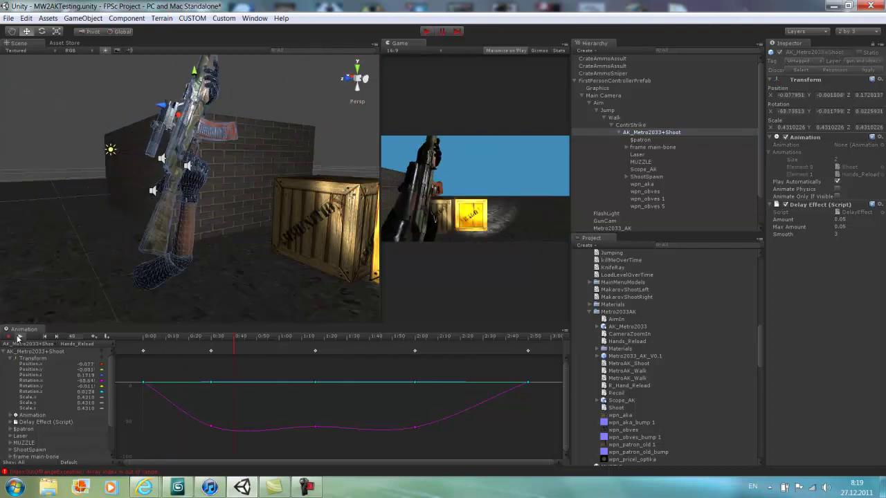
{"action": "left_click", "coordinate": [18, 337]}
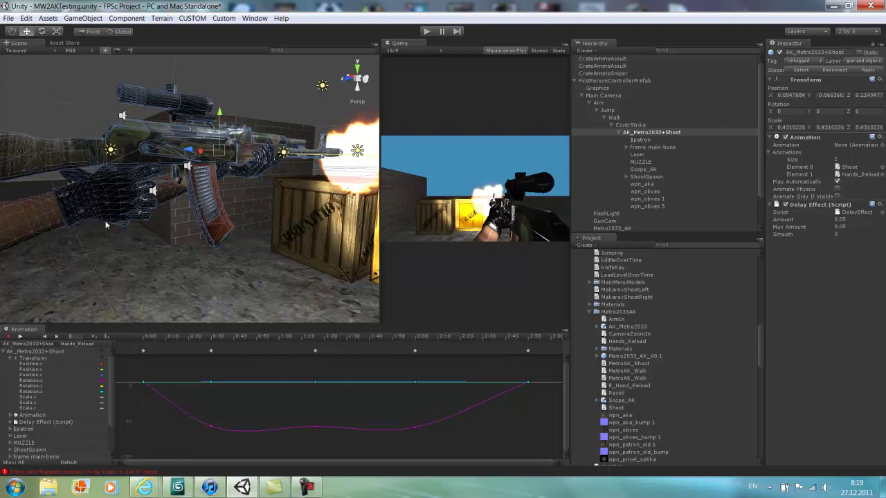
Record in Hands_Reload and, at the 0:30 keyframe, shift the weapon sideways toward the center of the camera view.
{"action": "left_click", "coordinate": [7, 337]}
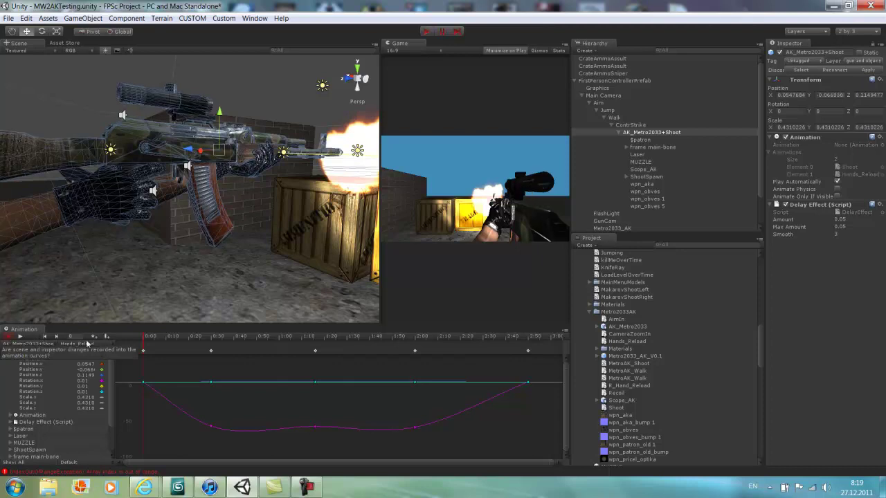
{"action": "left_click_drag", "start_coordinate": [148, 345], "coordinate": [211, 348]}
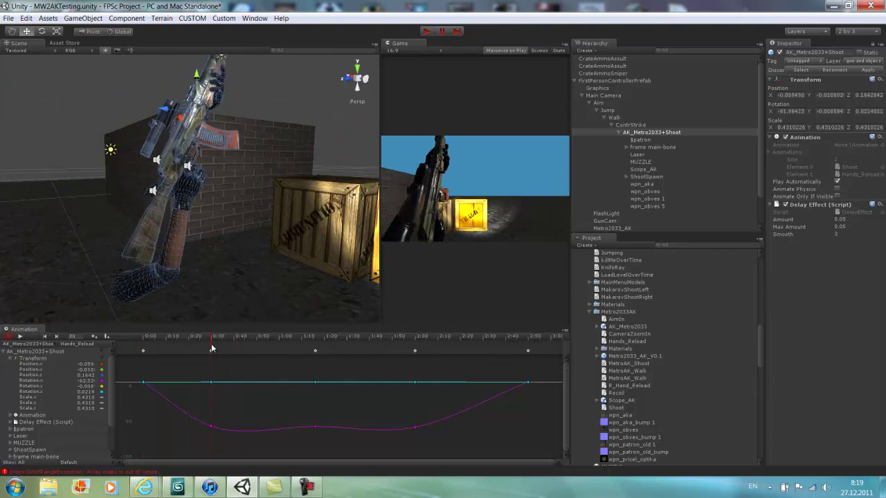
{"action": "scroll", "coordinate": [141, 139], "scroll_direction": "down", "scroll_amount": 3}
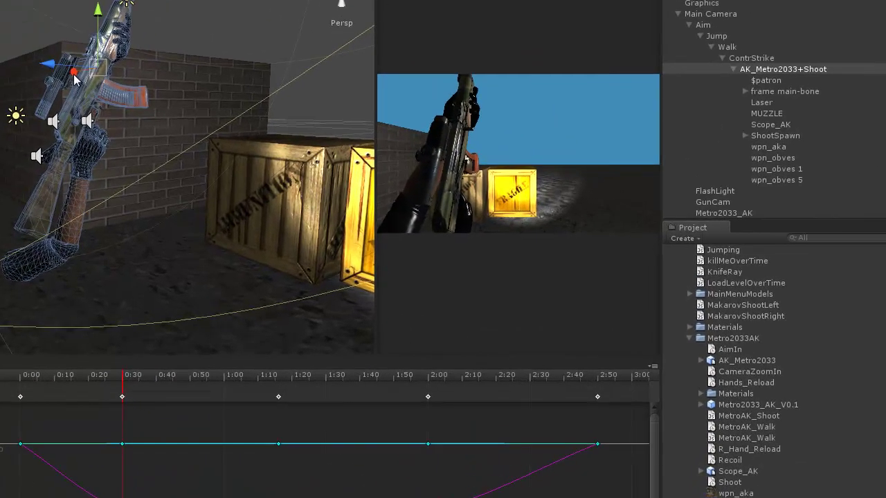
{"action": "left_click_drag", "start_coordinate": [74, 80], "coordinate": [97, 90]}
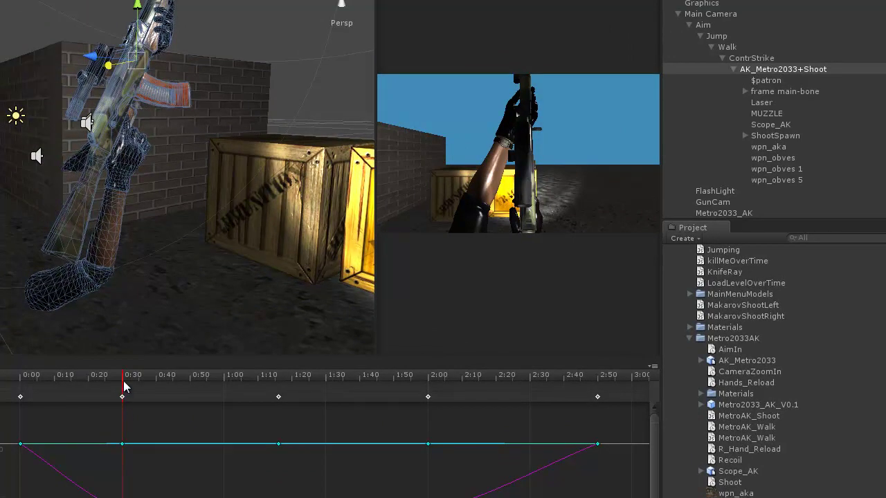
Shift the weapon sideways toward the center of the camera view at the keyframe near 1:15 and at the 2:00 keyframe.
{"action": "left_click_drag", "start_coordinate": [124, 385], "coordinate": [280, 395]}
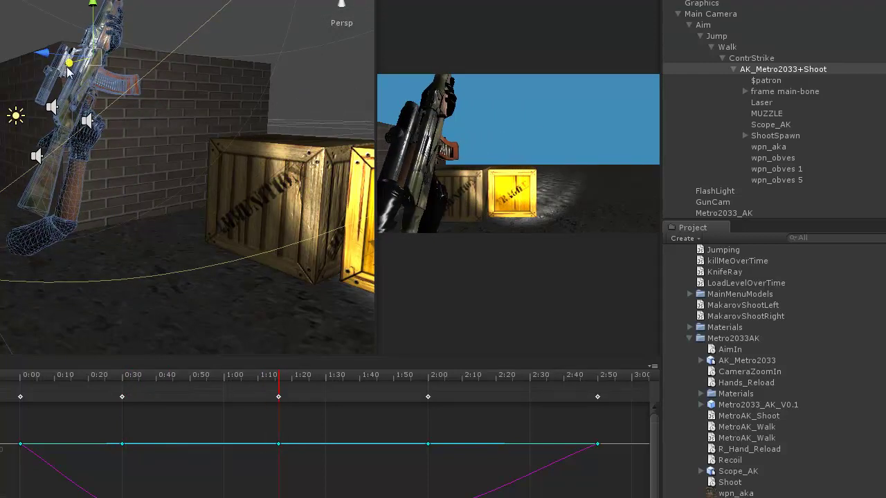
{"action": "left_click_drag", "start_coordinate": [67, 65], "coordinate": [122, 57]}
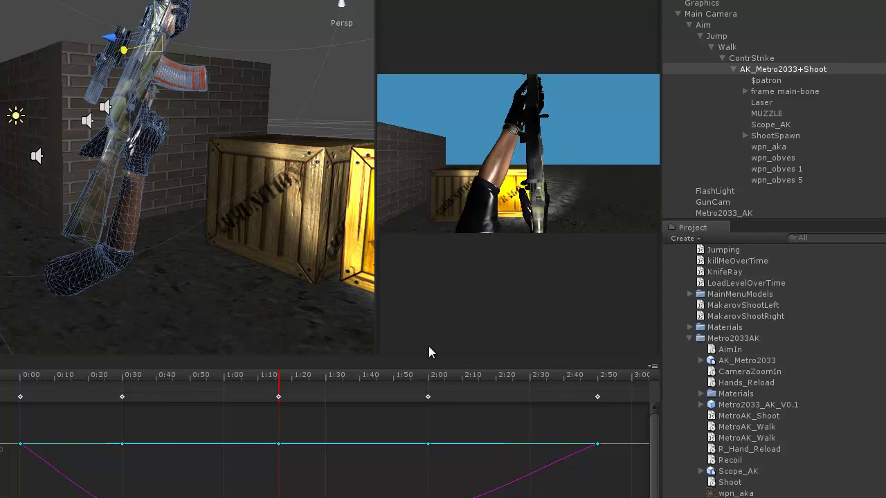
{"action": "left_click", "coordinate": [428, 396]}
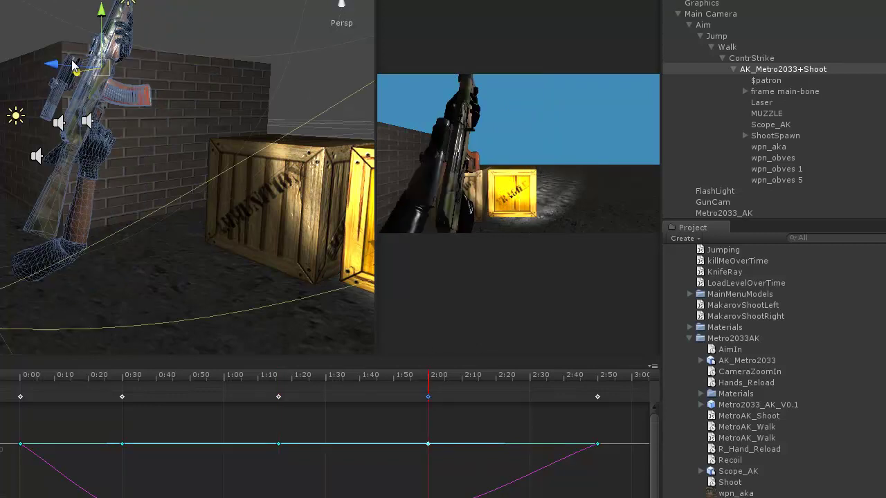
{"action": "left_click_drag", "start_coordinate": [80, 74], "coordinate": [97, 80]}
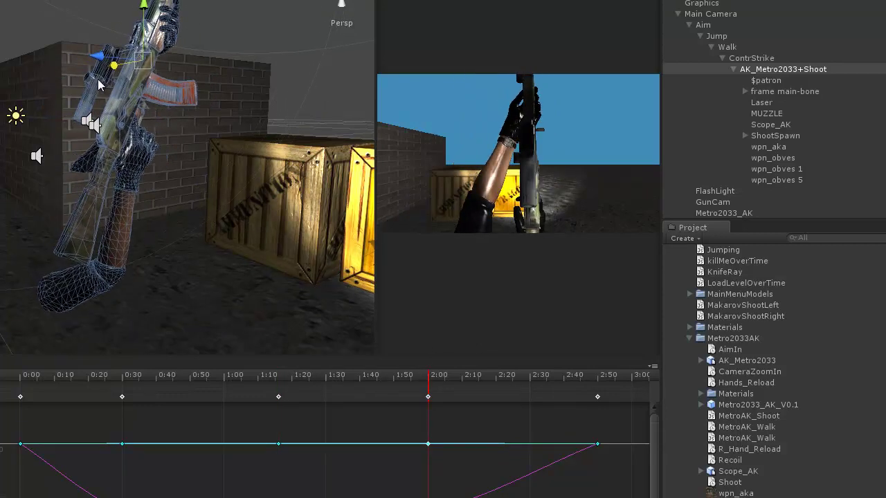
Check the weapon's pose at the 2:50 keyframe, play the Hands_Reload clip, and turn off animation recording.
{"action": "left_click", "coordinate": [596, 397]}
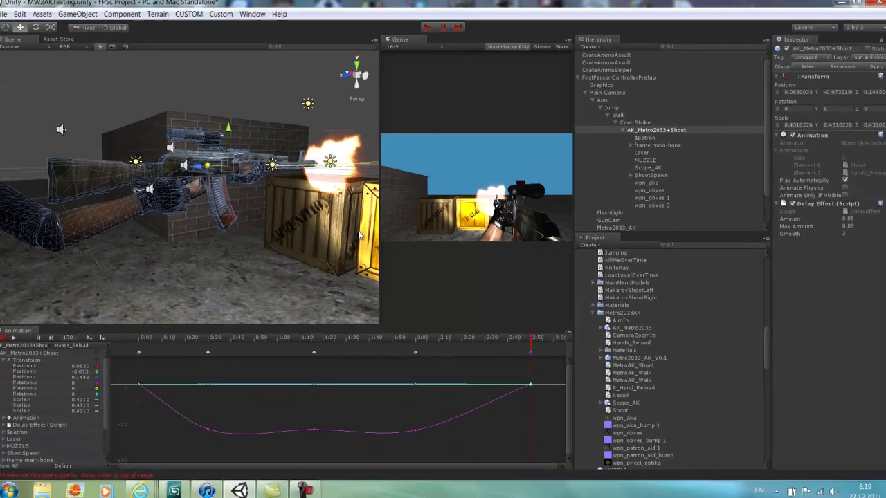
{"action": "left_click_drag", "start_coordinate": [325, 206], "coordinate": [155, 241], "text": "alt"}
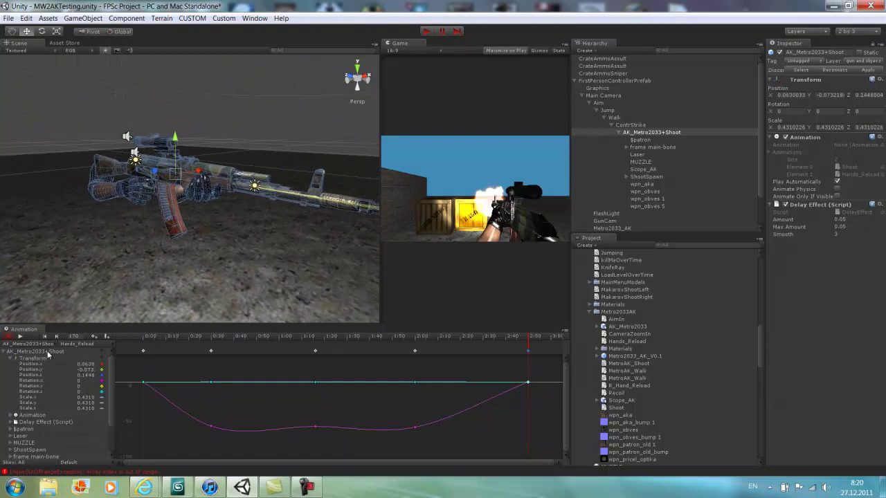
{"action": "left_click", "coordinate": [20, 337]}
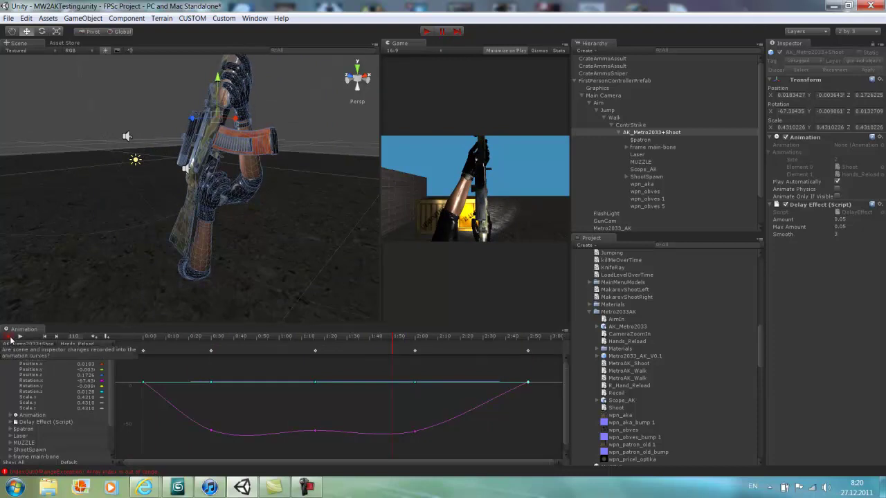
{"action": "left_click", "coordinate": [10, 338]}
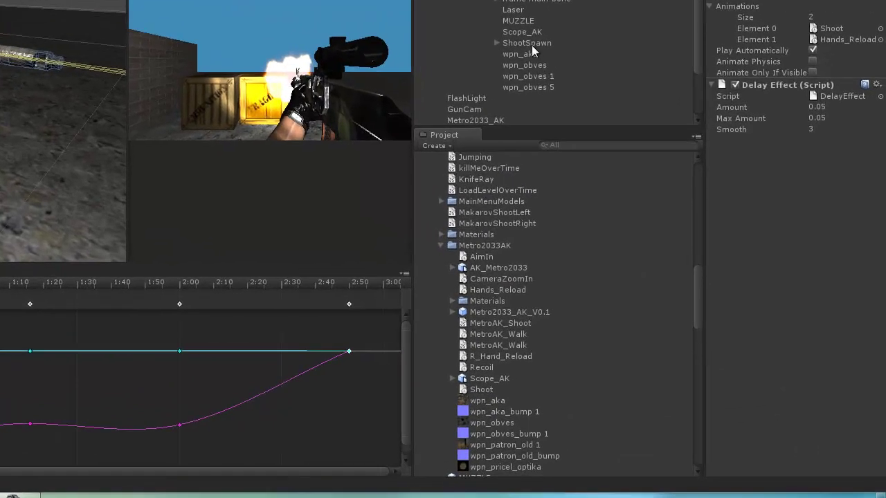
Select ShootSpawn and open its MetroAK_Shoot script in the code editor.
{"action": "left_click", "coordinate": [613, 135]}
{"action": "left_click", "coordinate": [852, 88]}
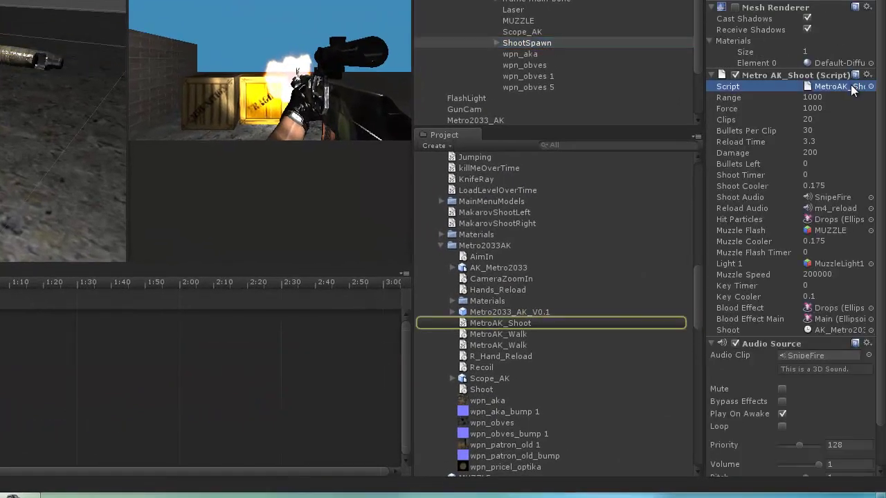
{"action": "double_click", "coordinate": [851, 88]}
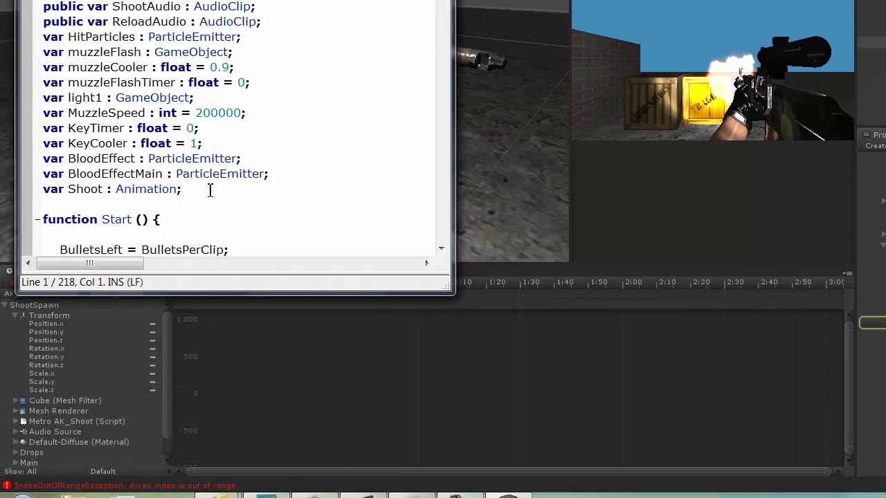
Declare "var R_Hand_Reload : Animation;" on a new line below the Shoot variable.
{"action": "left_click", "coordinate": [147, 191]}
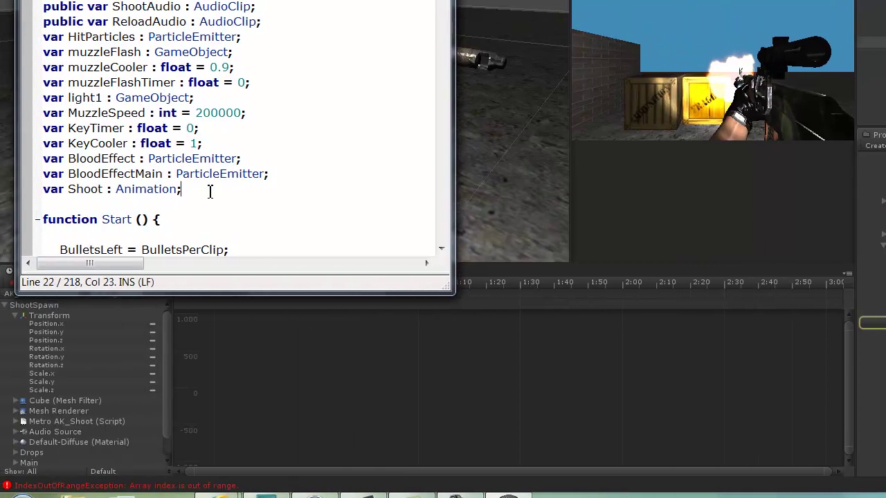
{"action": "key", "text": "Return"}
{"action": "type", "text": "va"}
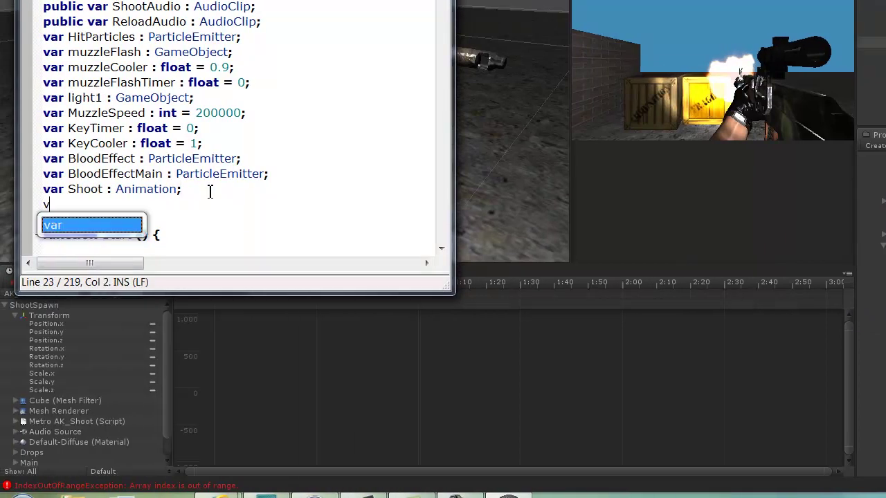
{"action": "key", "text": "BackSpace"}
{"action": "key", "text": "BackSpace"}
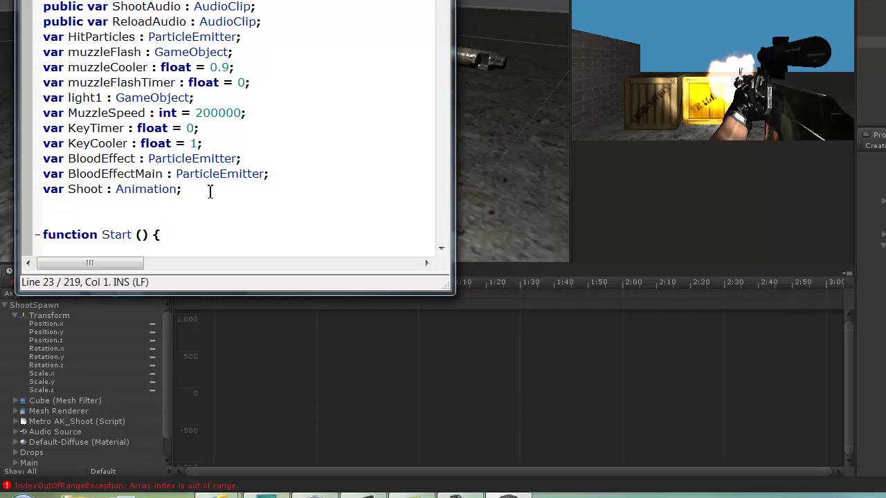
{"action": "type", "text": "var R_Han"}
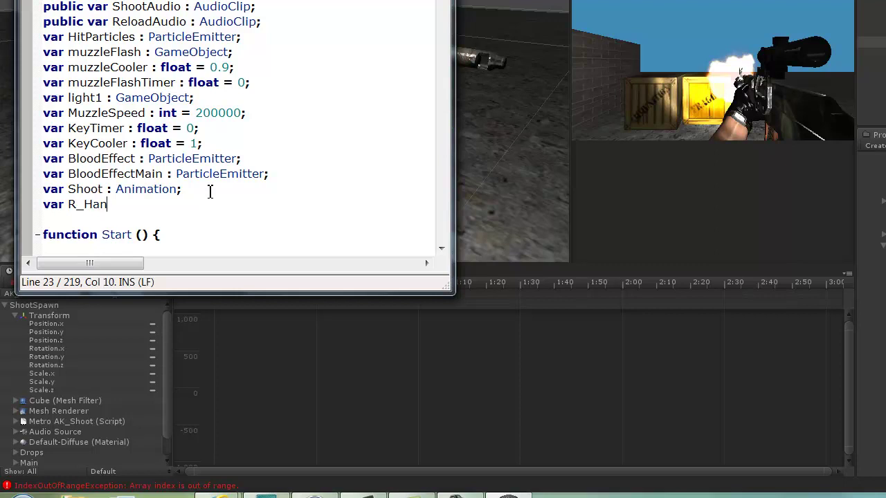
{"action": "type", "text": "d_Reload : Animat"}
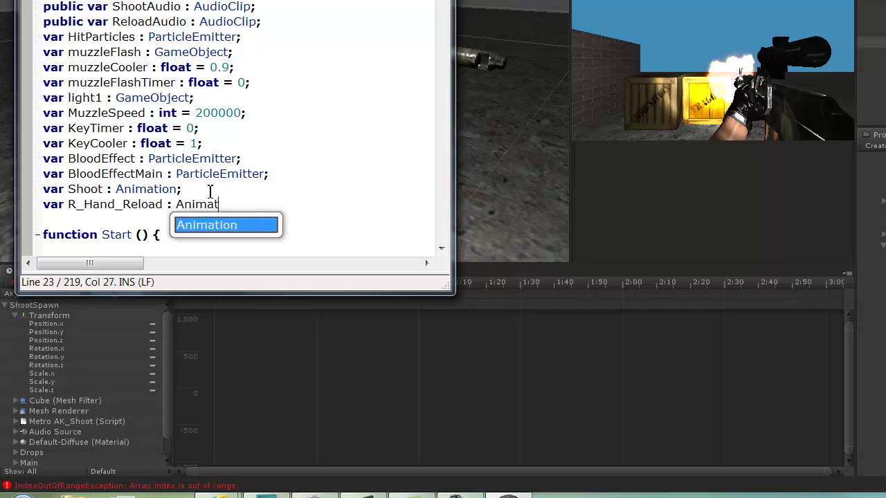
{"action": "key", "text": "Return"}
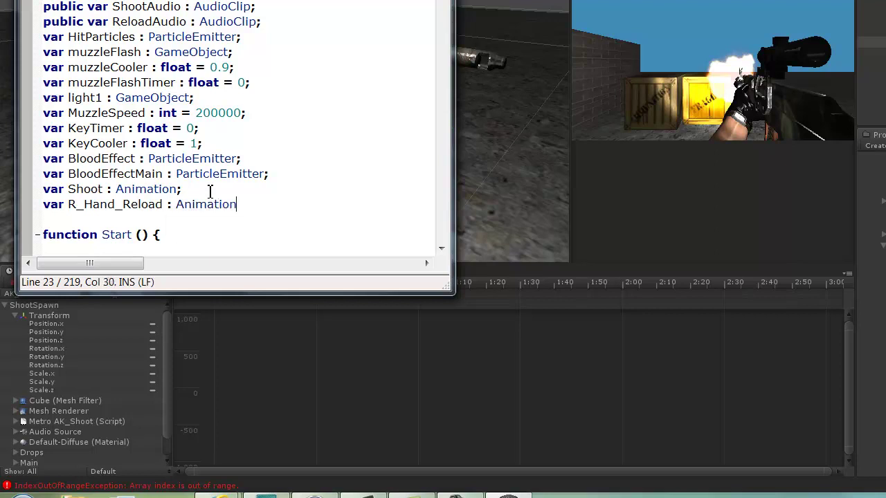
{"action": "type", "text": ";"}
Declare "var Hands_Reload : Animation;" on a new line below the R_Hand_Reload variable.
{"action": "key", "text": "Return"}
{"action": "type", "text": "va"}
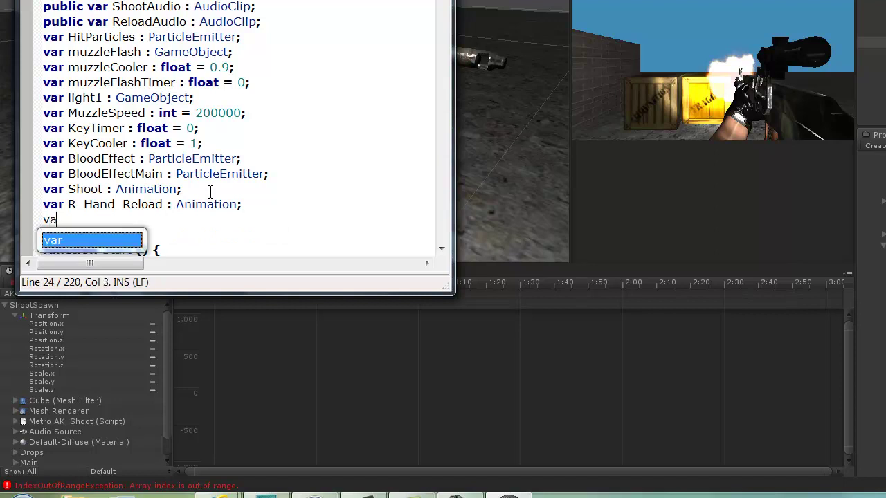
{"action": "key", "text": "Return"}
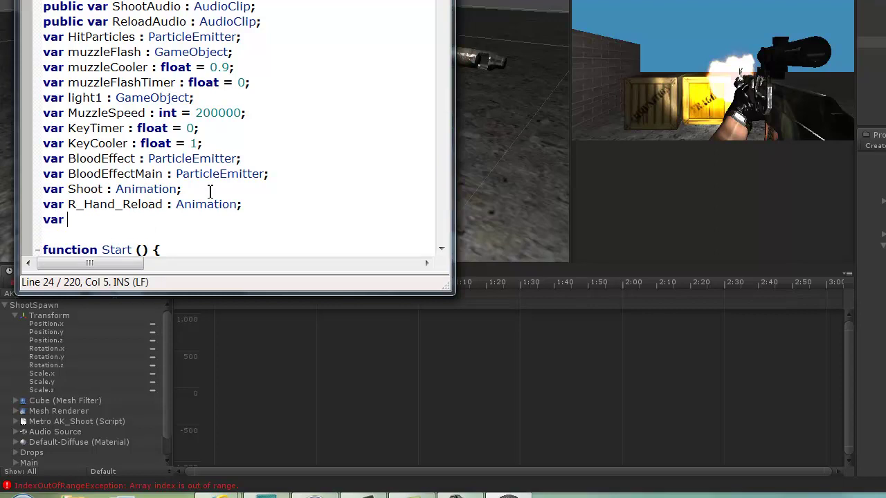
{"action": "type", "text": "Hands"}
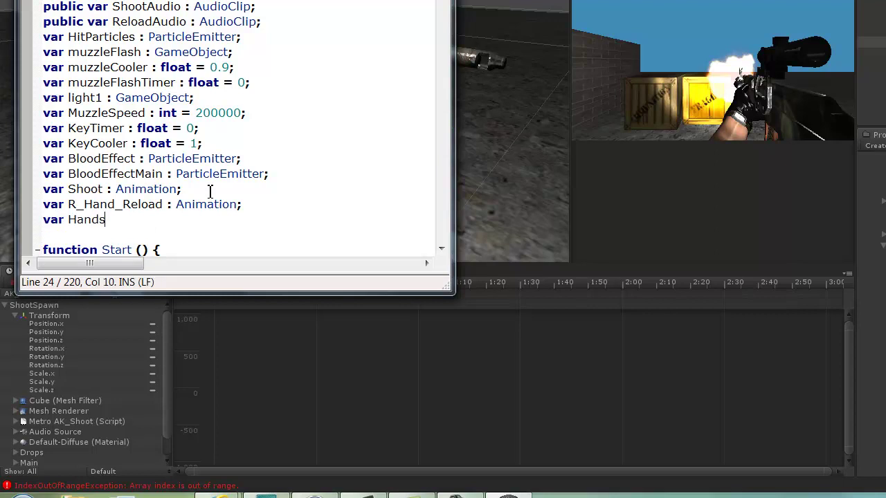
{"action": "type", "text": "_Reload : Ani"}
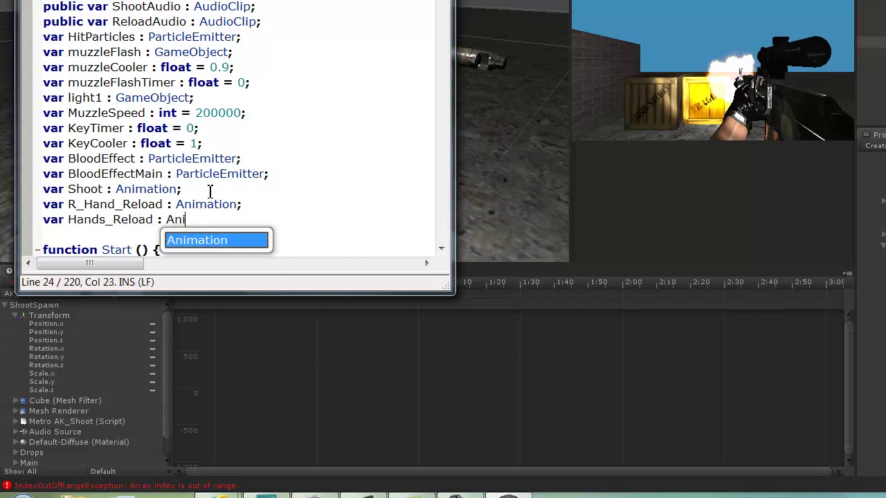
{"action": "type", "text": "mation;"}
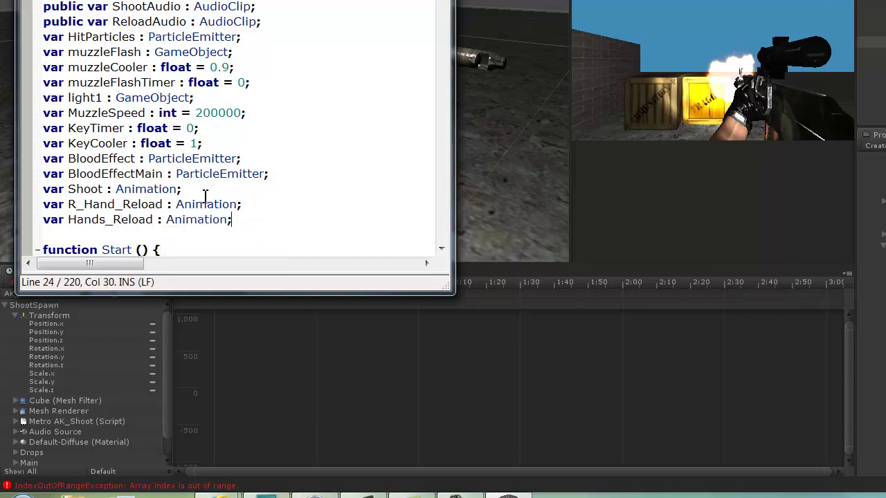
Copy the R_Hand_Reload variable name into the empty line at the start of the Reload function and add a dot after it.
{"action": "left_click", "coordinate": [133, 207]}
{"action": "left_click_drag", "start_coordinate": [136, 206], "coordinate": [71, 216]}
{"action": "key", "text": "ctrl+c"}
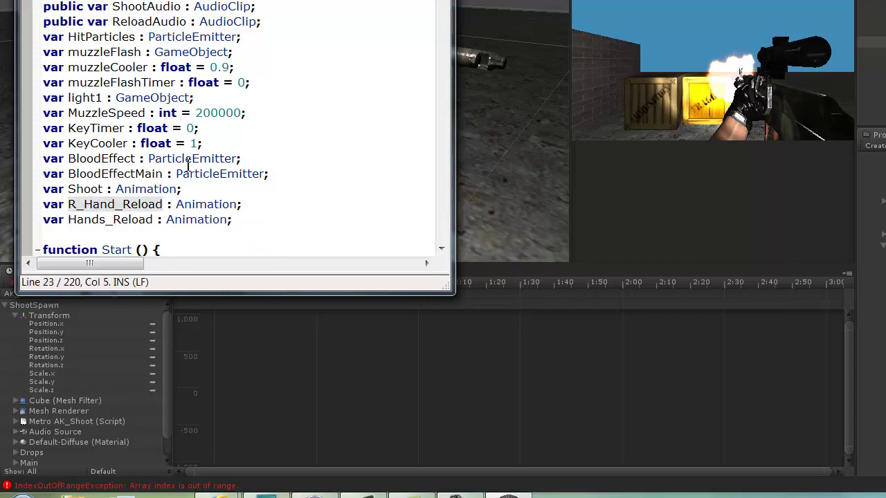
{"action": "scroll", "coordinate": [243, 133], "scroll_direction": "down", "scroll_amount": 15}
{"action": "scroll", "coordinate": [243, 133], "scroll_direction": "down", "scroll_amount": 15}
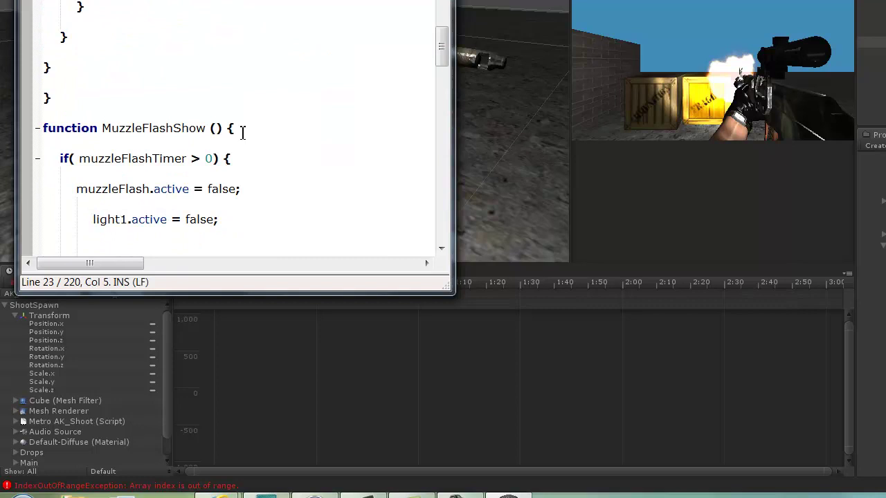
{"action": "scroll", "coordinate": [243, 133], "scroll_direction": "down", "scroll_amount": 5}
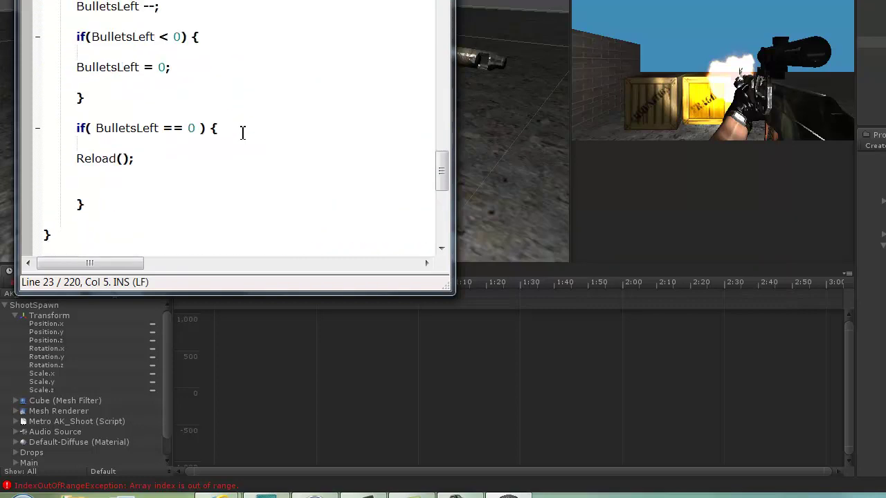
{"action": "left_click", "coordinate": [155, 79]}
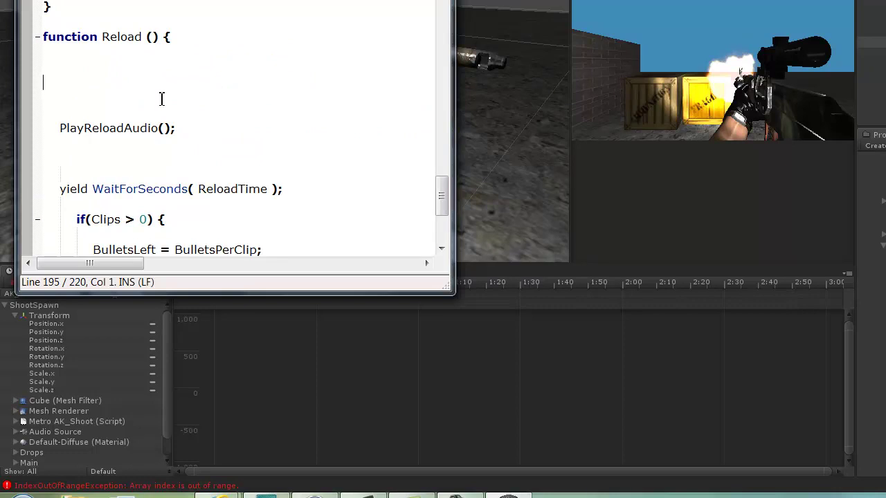
{"action": "key", "text": "ctrl+v"}
{"action": "type", "text": "."}
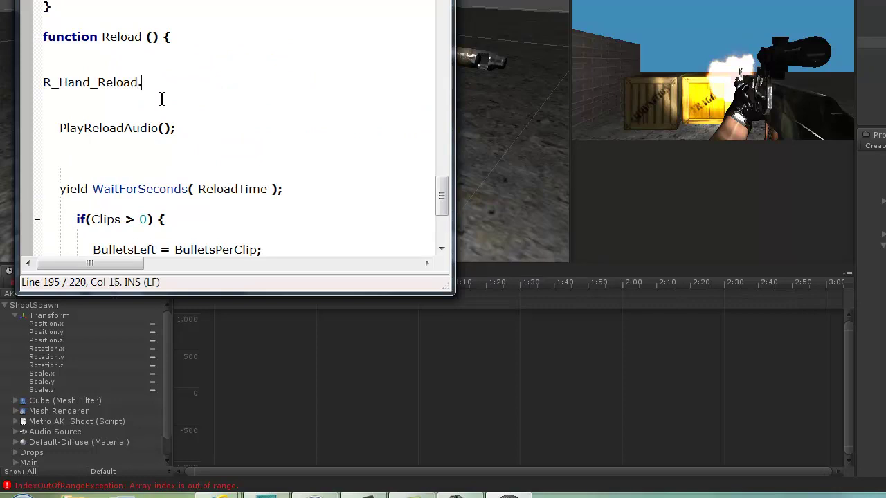
{"action": "type", "text": "animation"}
{"action": "scroll", "coordinate": [161, 99], "scroll_direction": "up", "scroll_amount": 15}
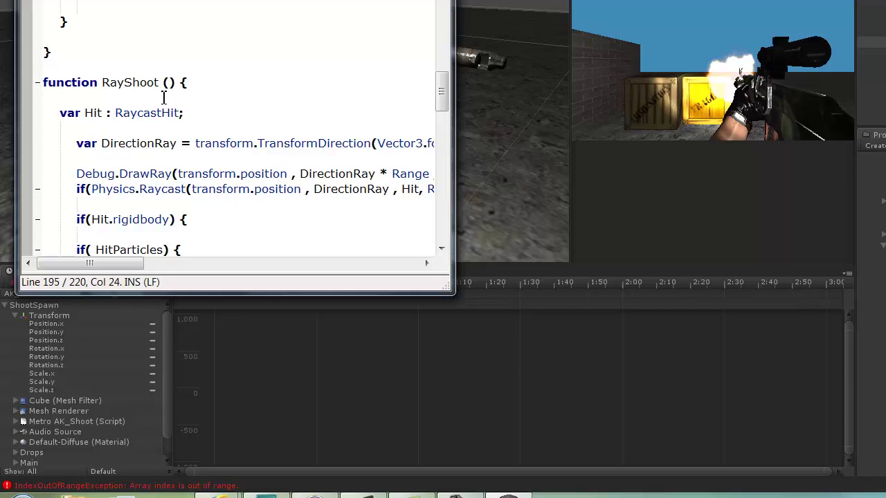
{"action": "scroll", "coordinate": [163, 97], "scroll_direction": "up", "scroll_amount": 10}
{"action": "scroll", "coordinate": [237, 36], "scroll_direction": "up", "scroll_amount": 3}
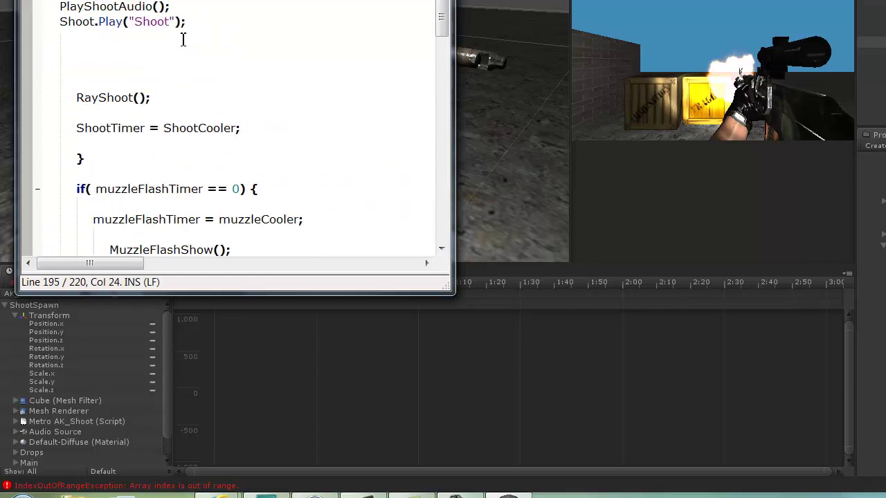
{"action": "scroll", "coordinate": [395, 99], "scroll_direction": "down", "scroll_amount": 12}
{"action": "scroll", "coordinate": [312, 134], "scroll_direction": "down", "scroll_amount": 15}
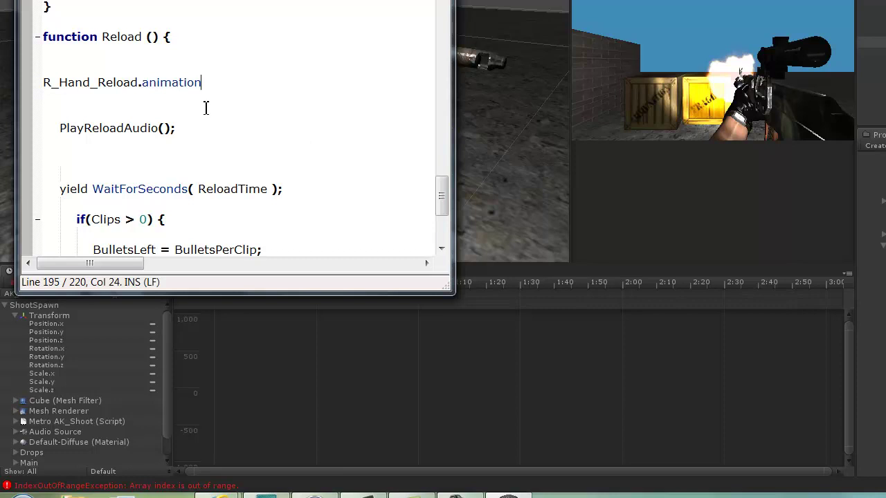
{"action": "key", "text": "BackSpace"}
{"action": "key", "text": "BackSpace"}
{"action": "key", "text": "BackSpace"}
{"action": "key", "text": "BackSpace"}
{"action": "key", "text": "BackSpace"}
{"action": "key", "text": "BackSpace"}
{"action": "key", "text": "BackSpace"}
{"action": "key", "text": "BackSpace"}
{"action": "key", "text": "BackSpace"}
Complete the line in the Reload function as R_Hand_Reload.play("R_Hand_Reload");.
{"action": "type", "text": "play"}
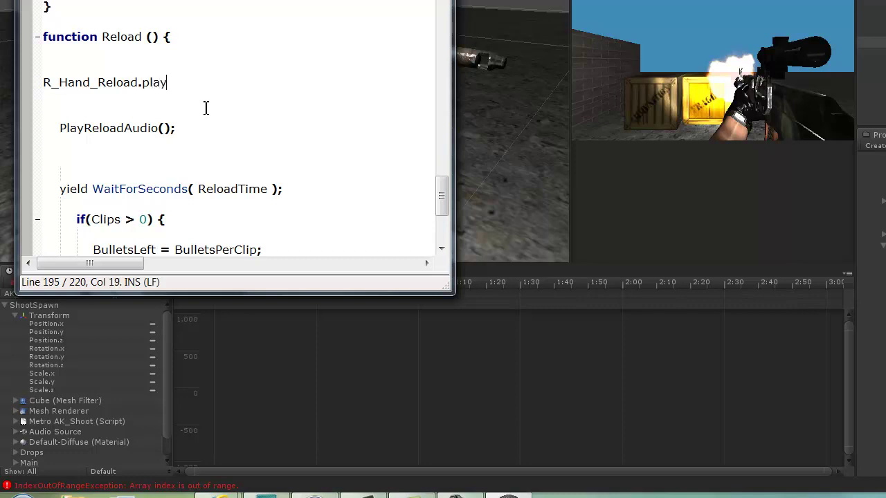
{"action": "type", "text": "(\""}
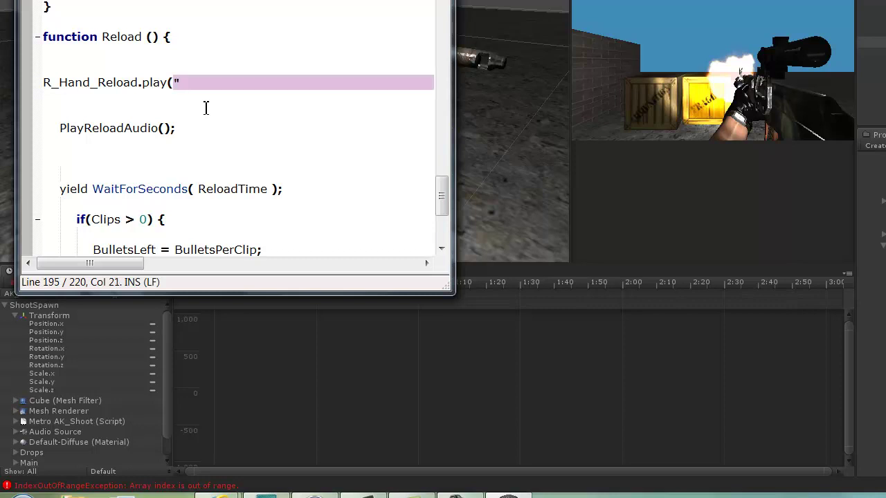
{"action": "key", "text": "ctrl+v"}
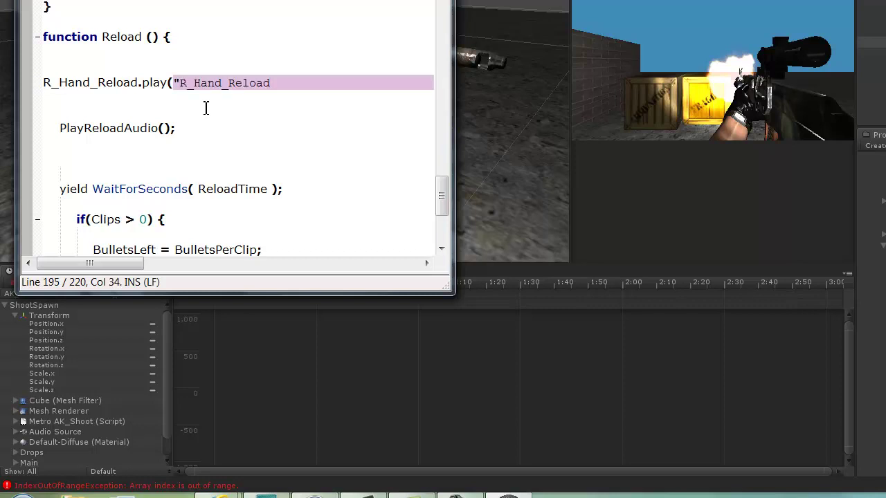
{"action": "type", "text": "\")"}
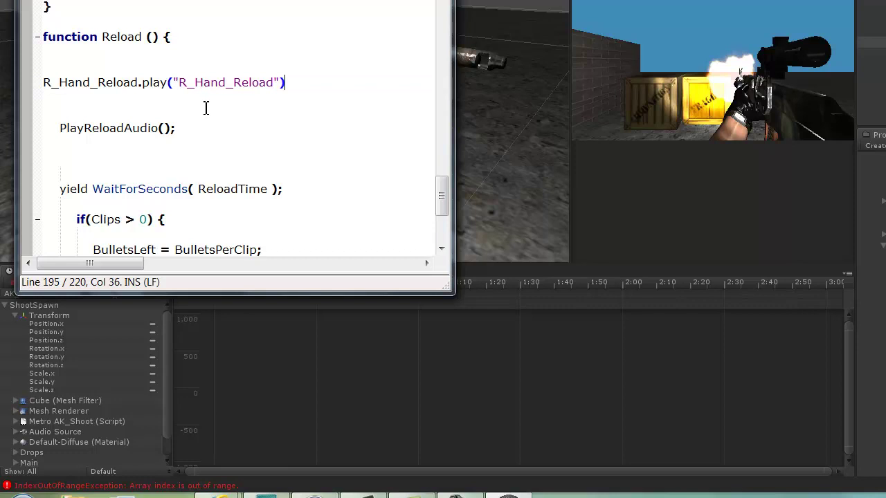
{"action": "type", "text": ";"}
Check the spelling of the Shoot.Play call and capitalize the R_Hand_Reload method call to Play in the Reload function.
{"action": "scroll", "coordinate": [239, 117], "scroll_direction": "up", "scroll_amount": 10}
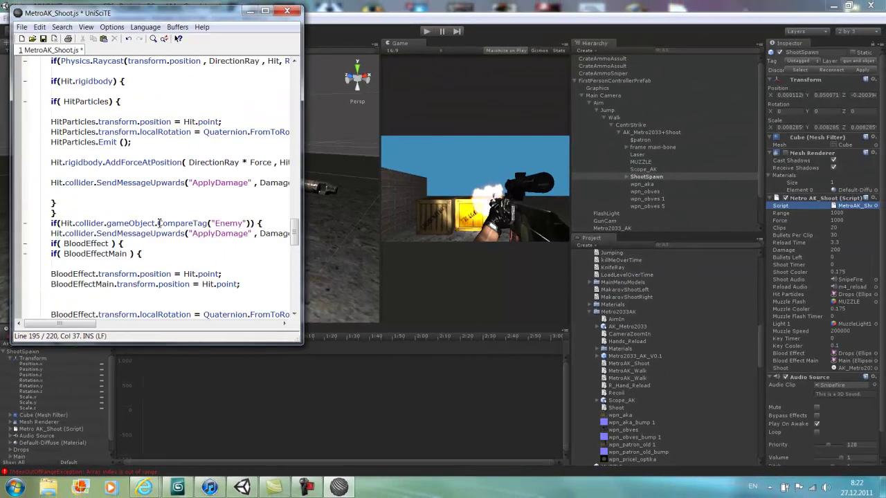
{"action": "scroll", "coordinate": [160, 226], "scroll_direction": "up", "scroll_amount": 6}
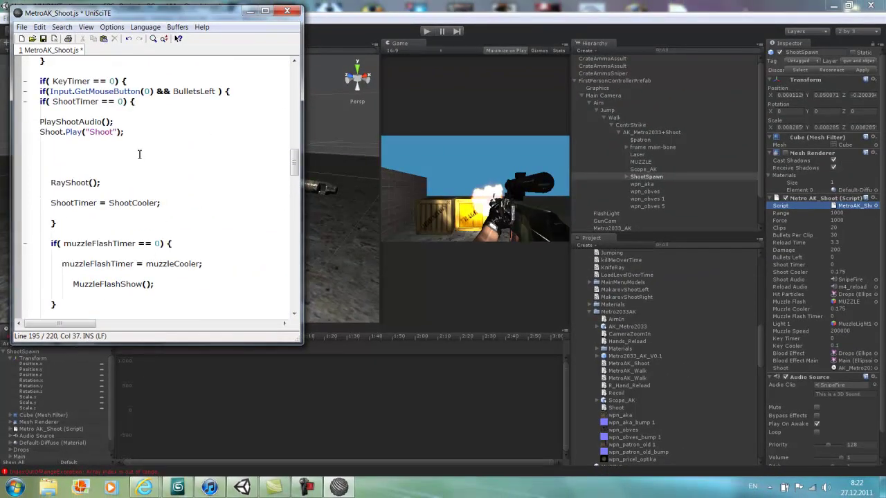
{"action": "scroll", "coordinate": [139, 153], "scroll_direction": "down", "scroll_amount": 20}
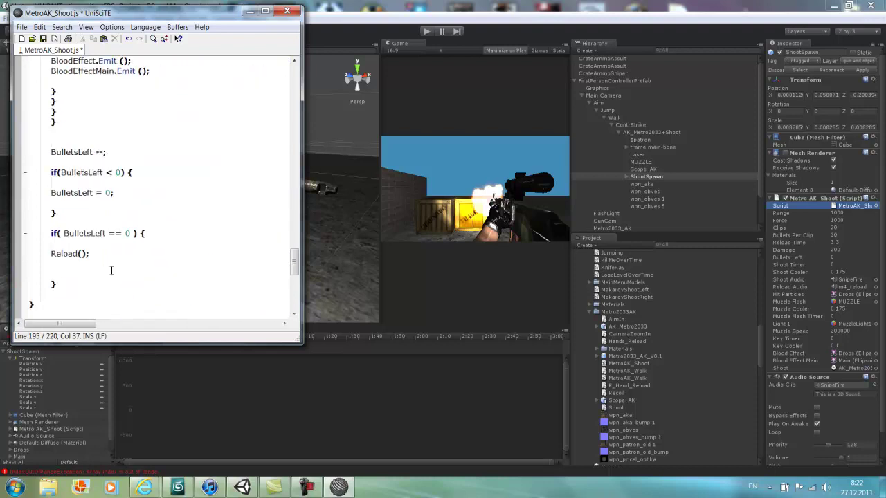
{"action": "scroll", "coordinate": [111, 270], "scroll_direction": "down", "scroll_amount": 10}
{"action": "scroll", "coordinate": [104, 263], "scroll_direction": "up", "scroll_amount": 4}
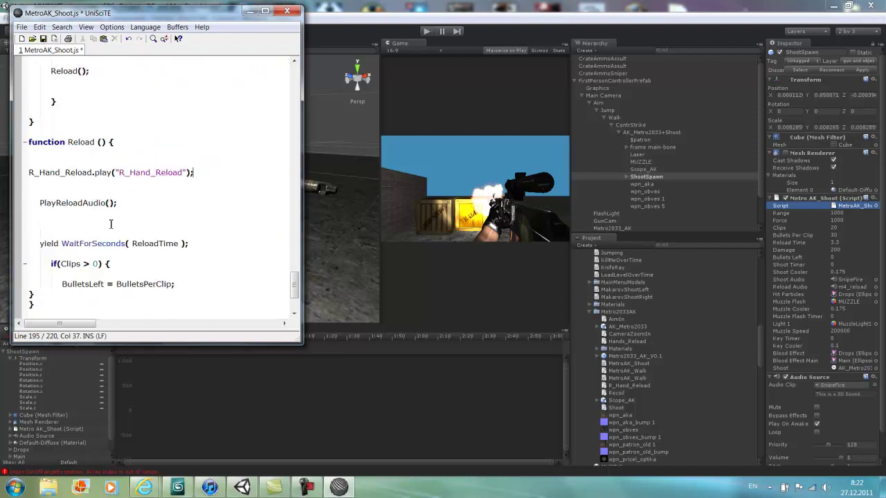
{"action": "scroll", "coordinate": [111, 224], "scroll_direction": "up", "scroll_amount": 2}
{"action": "left_click", "coordinate": [97, 232]}
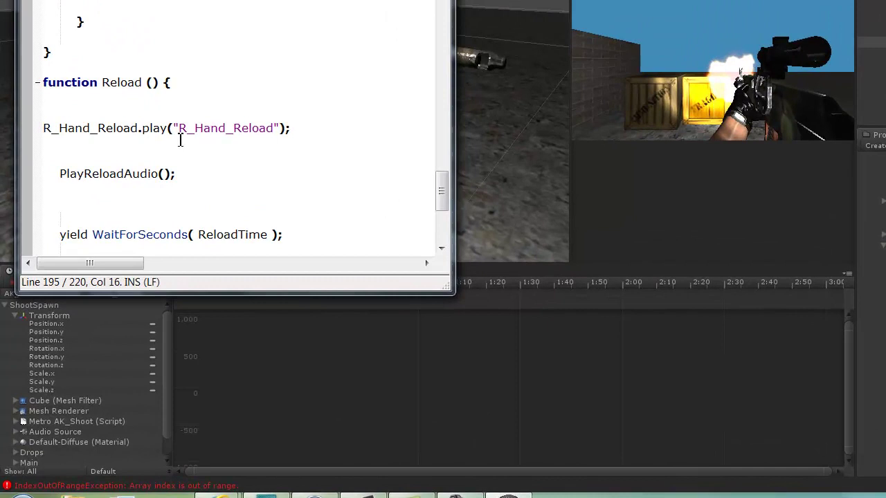
{"action": "key", "text": "BackSpace"}
{"action": "type", "text": "P"}
{"action": "left_click", "coordinate": [359, 128]}
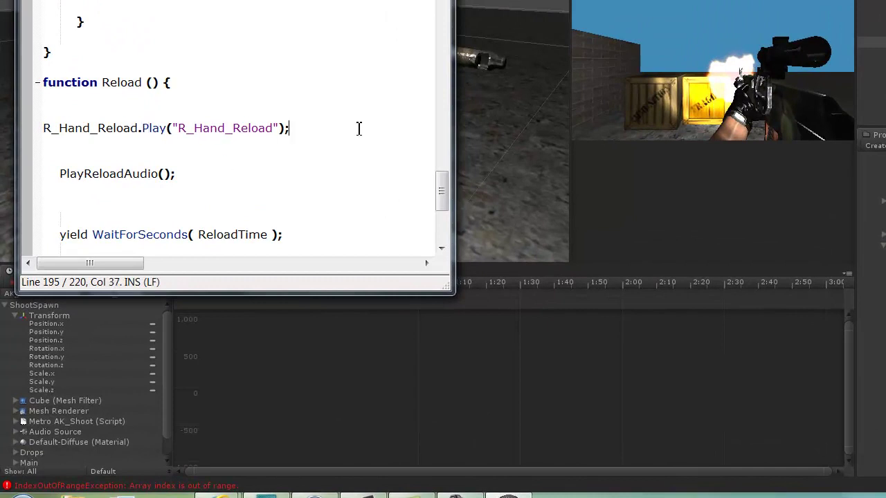
Add Hands_Reload.Play("Hands_Reload"); below the R_Hand_Reload call, then save the script and close the code editor.
{"action": "key", "text": "Return"}
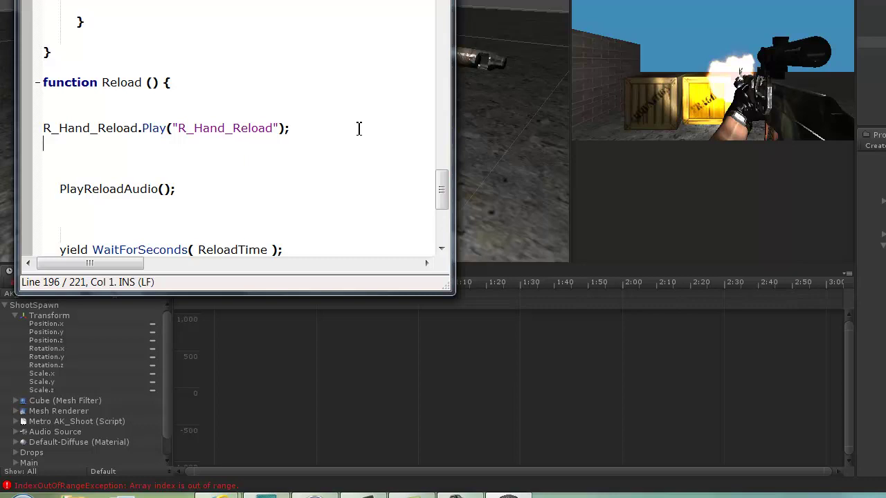
{"action": "type", "text": "Hands_Reload"}
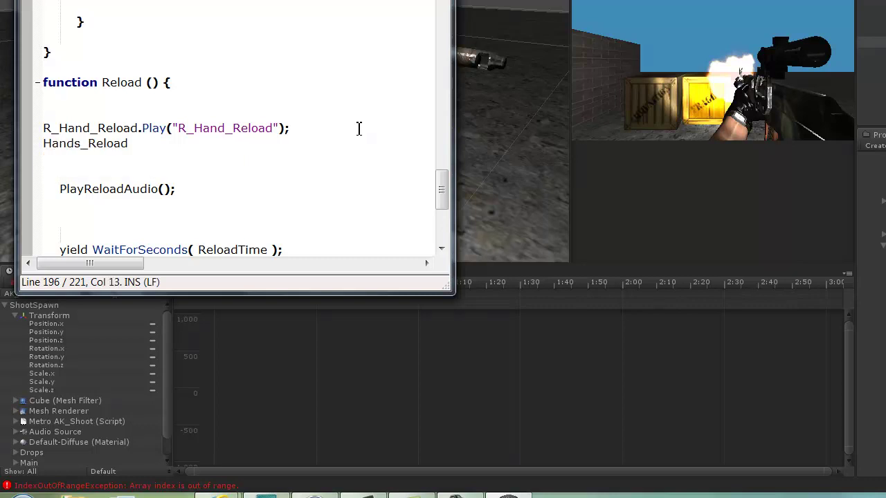
{"action": "type", "text": ".Play(\""}
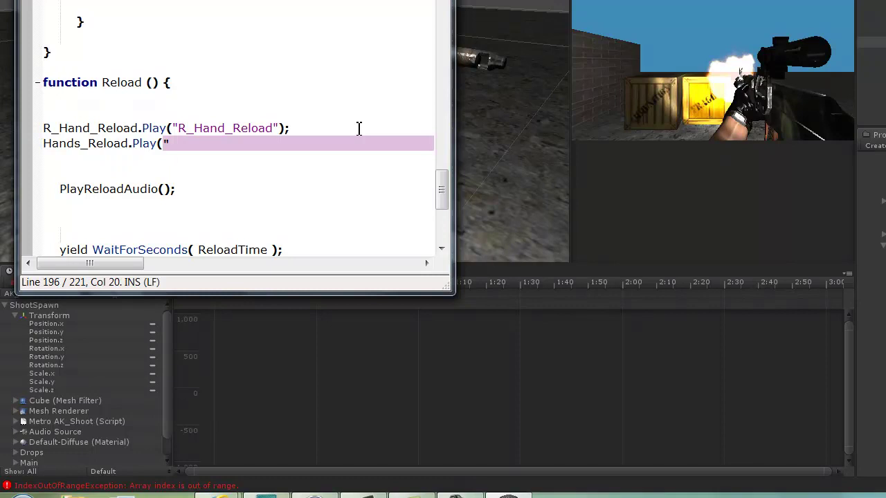
{"action": "type", "text": "Han"}
{"action": "key", "text": "Return"}
{"action": "type", "text": "\")"}
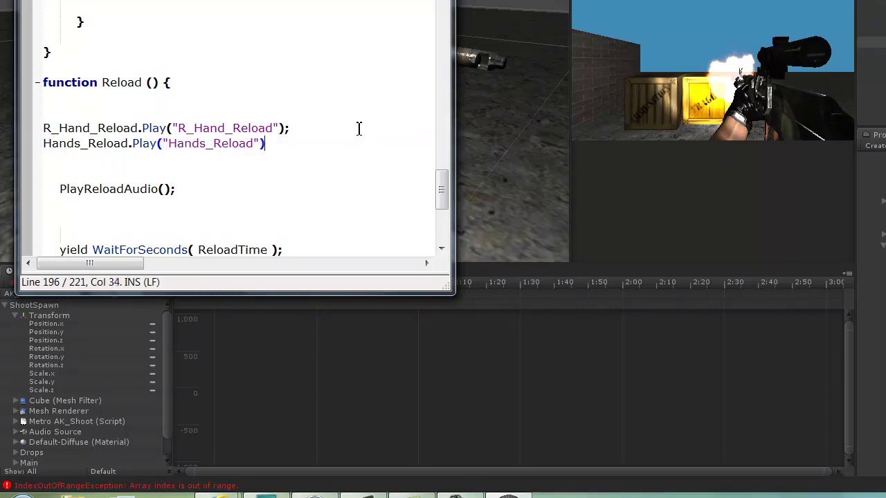
{"action": "type", "text": ";"}
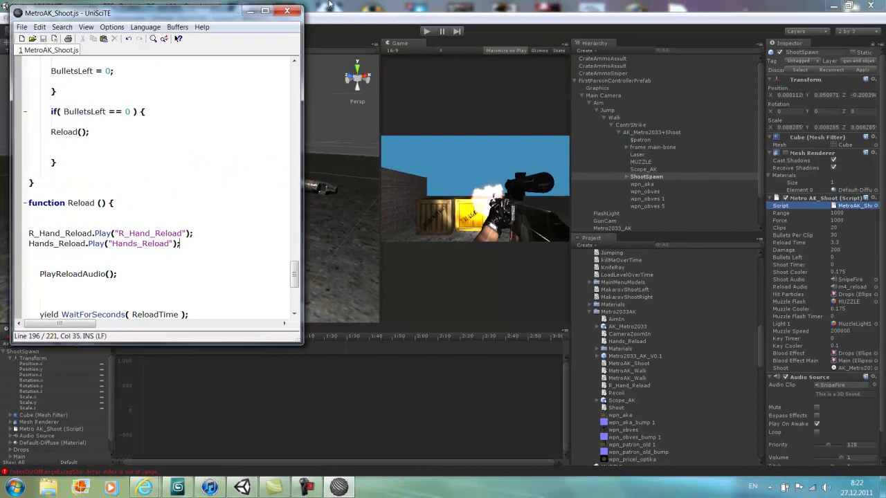
{"action": "left_click", "coordinate": [288, 11]}
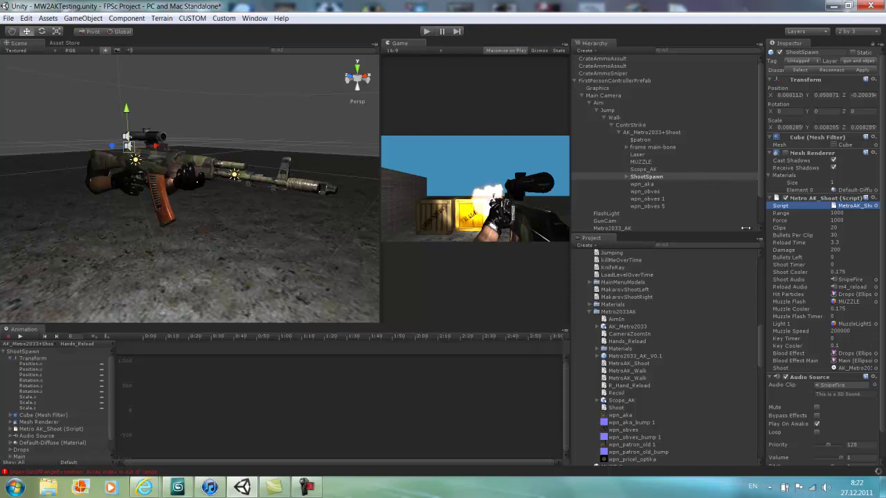
On ShootSpawn's MetroAK_Shoot script, assign AK_Metro2033+Shoot to Hands_Reload and an object under frame main-bone to R_Hand_Reload.
{"action": "left_click", "coordinate": [652, 178]}
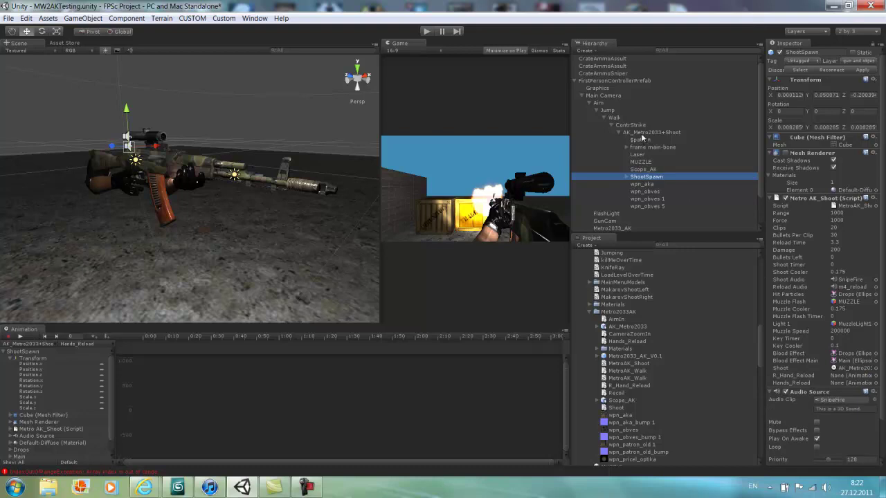
{"action": "left_click_drag", "start_coordinate": [641, 134], "coordinate": [838, 384]}
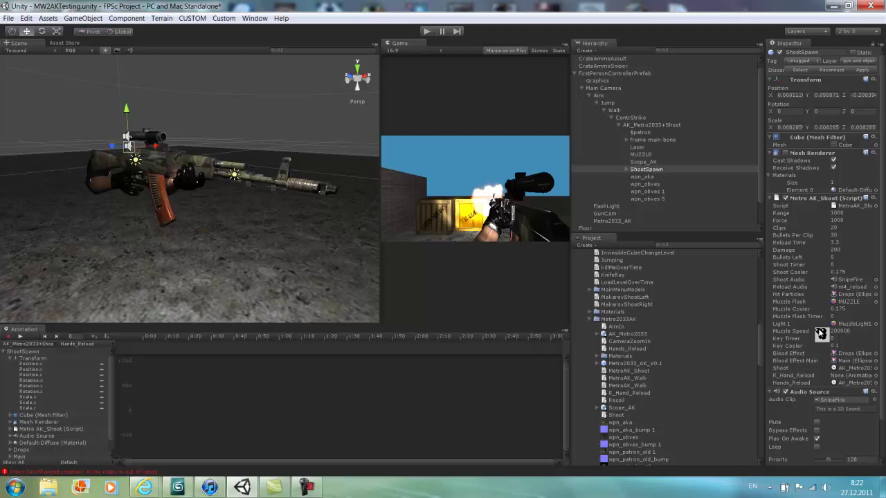
{"action": "left_click", "coordinate": [626, 139]}
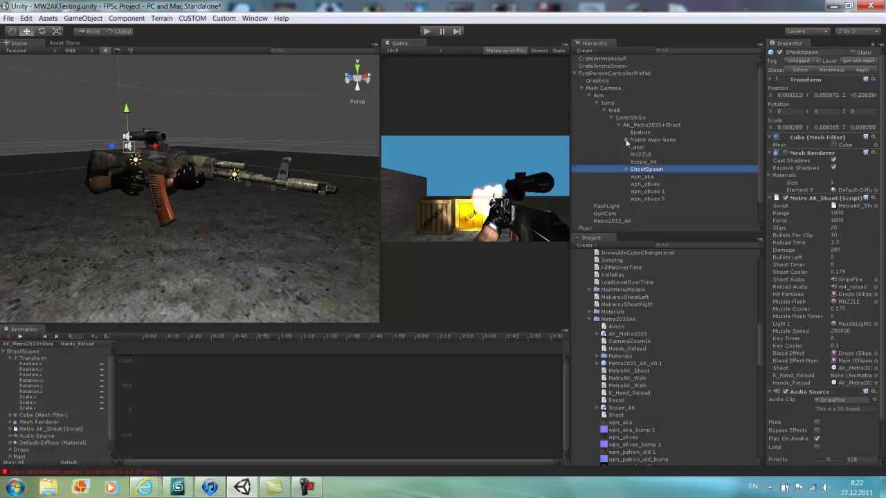
{"action": "left_click_drag", "start_coordinate": [653, 160], "coordinate": [838, 392]}
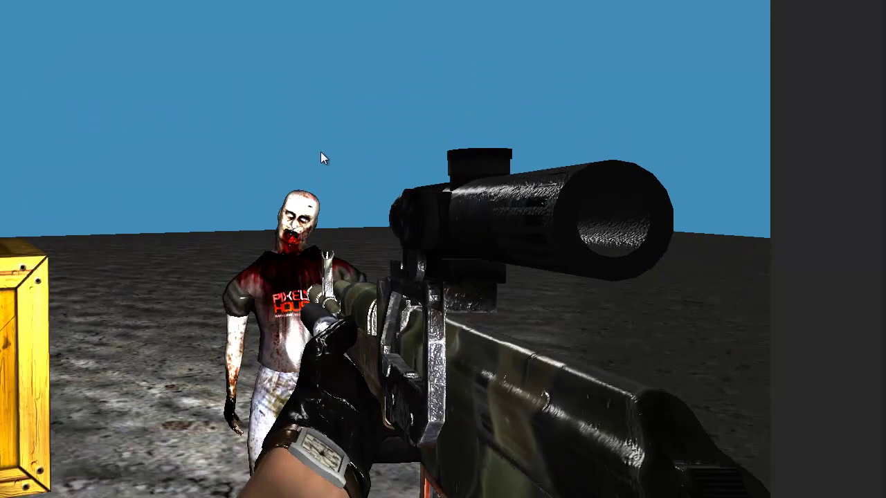
Walk around the play-mode scene and fire the AK near the zombie and brick wall.
{"action": "key", "text": "s"}
{"action": "left_click", "coordinate": [320, 152]}
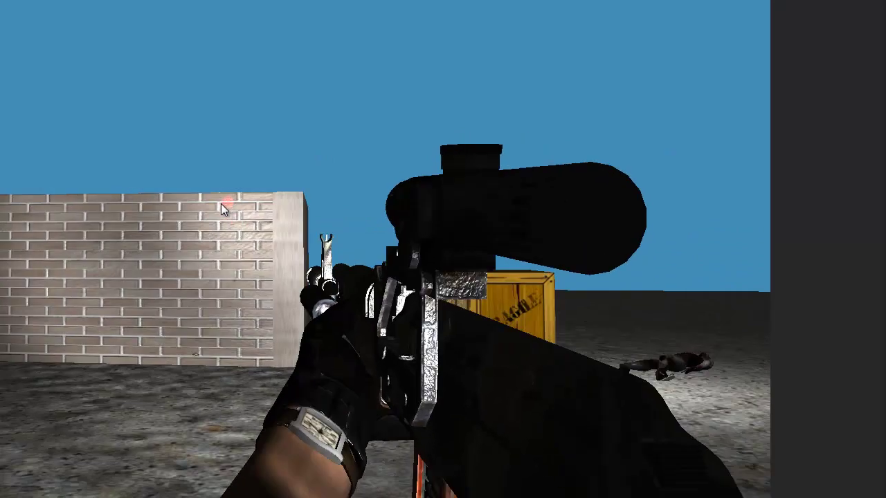
{"action": "left_click", "coordinate": [222, 203]}
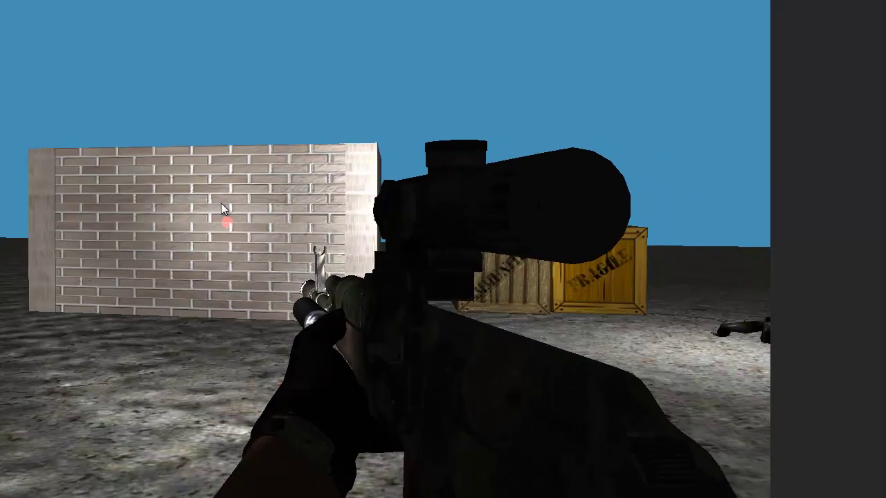
{"action": "key", "text": "w"}
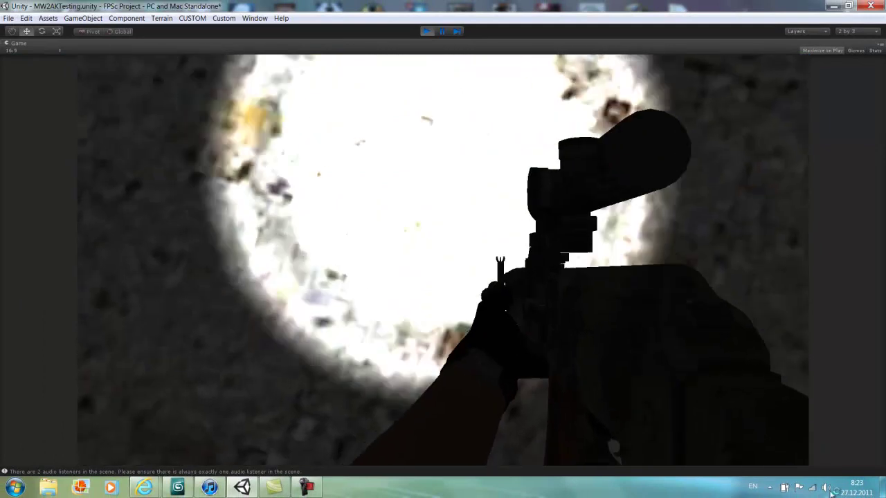
Lower the system volume slightly and return to the running game.
{"action": "left_click", "coordinate": [828, 490]}
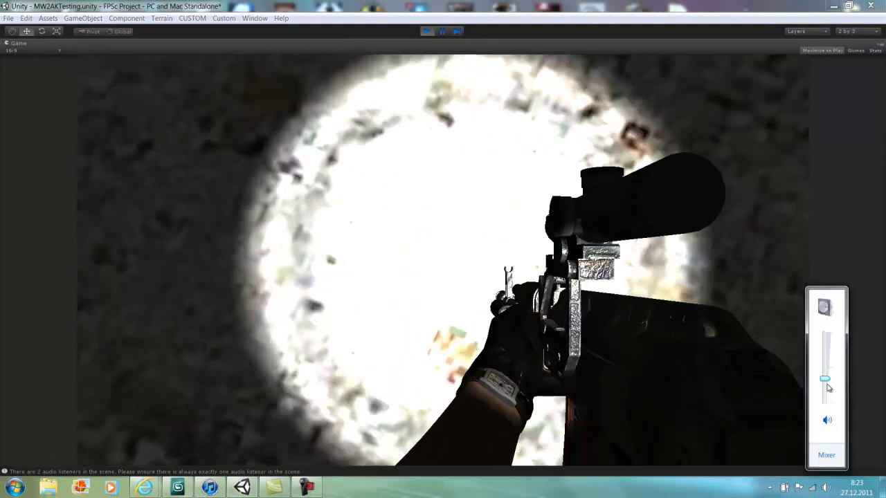
{"action": "left_click_drag", "start_coordinate": [824, 379], "coordinate": [825, 391]}
{"action": "left_click", "coordinate": [443, 257]}
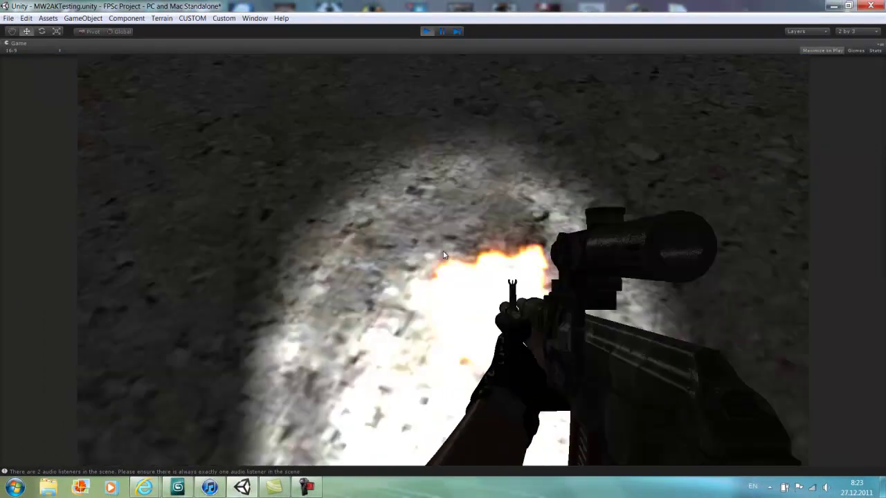
Move past the zombie in the running game, reload the AK to check its hand animation, and stop play mode.
{"action": "key", "text": "s"}
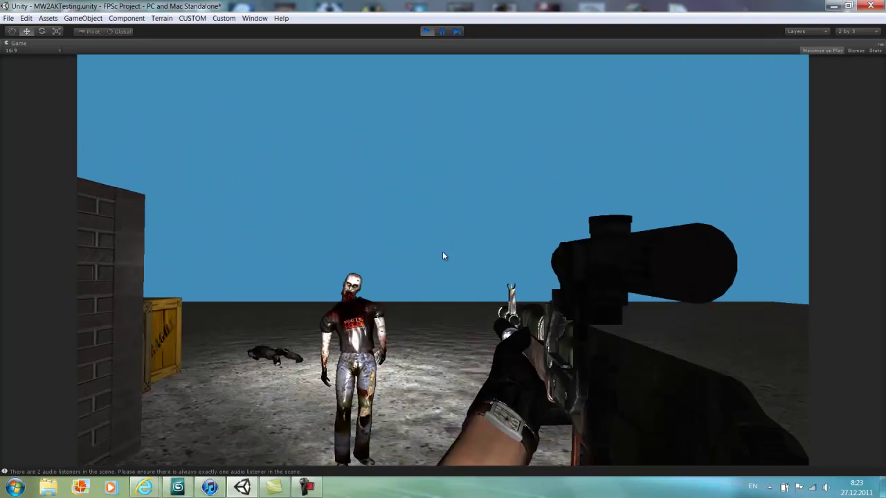
{"action": "key", "text": "d"}
{"action": "key", "text": "d"}
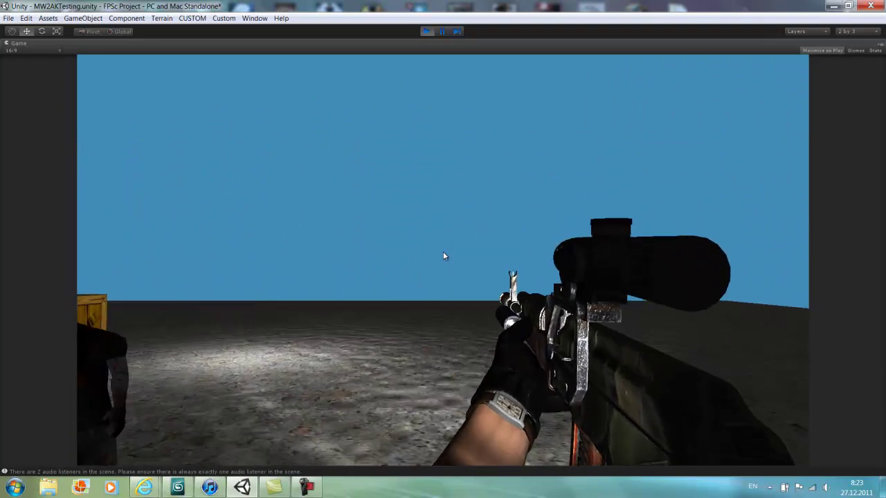
{"action": "key", "text": "w"}
{"action": "key", "text": "r"}
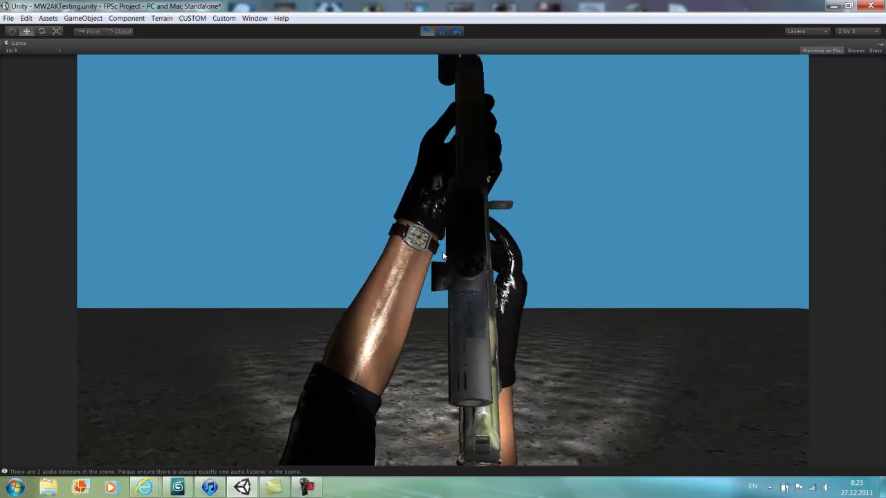
{"action": "key", "text": "3"}
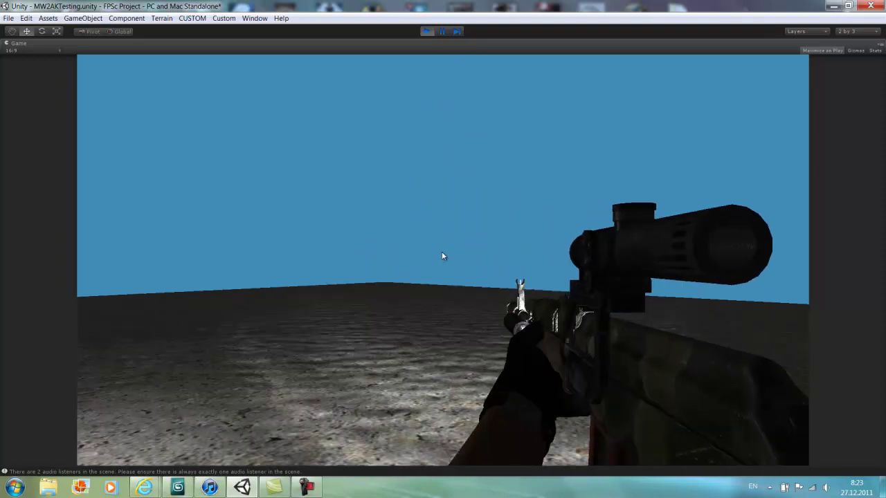
{"action": "key", "text": "s"}
{"action": "key", "text": "a"}
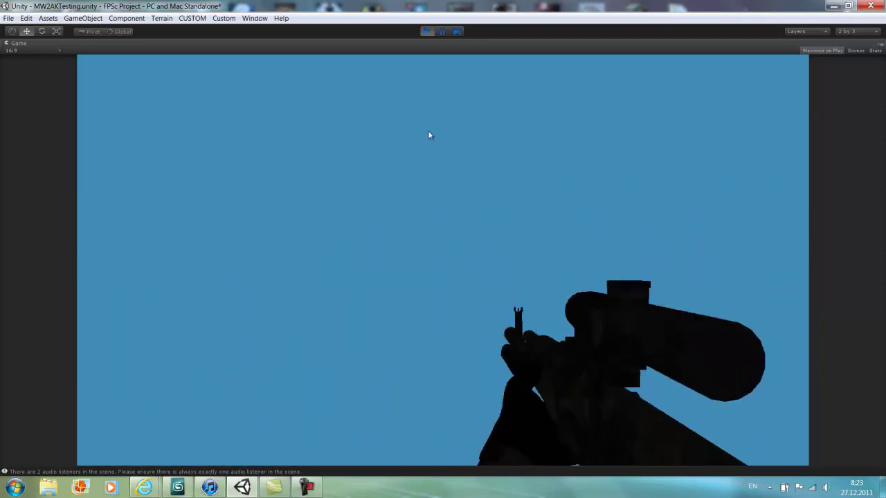
{"action": "left_click", "coordinate": [427, 31]}
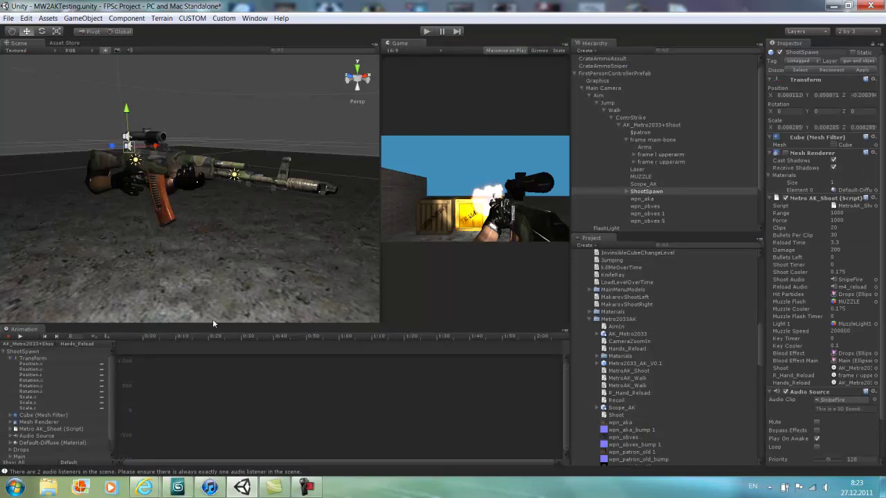
Select frame r upperarm and preview its R_Hand_Reload clip.
{"action": "left_click", "coordinate": [654, 161]}
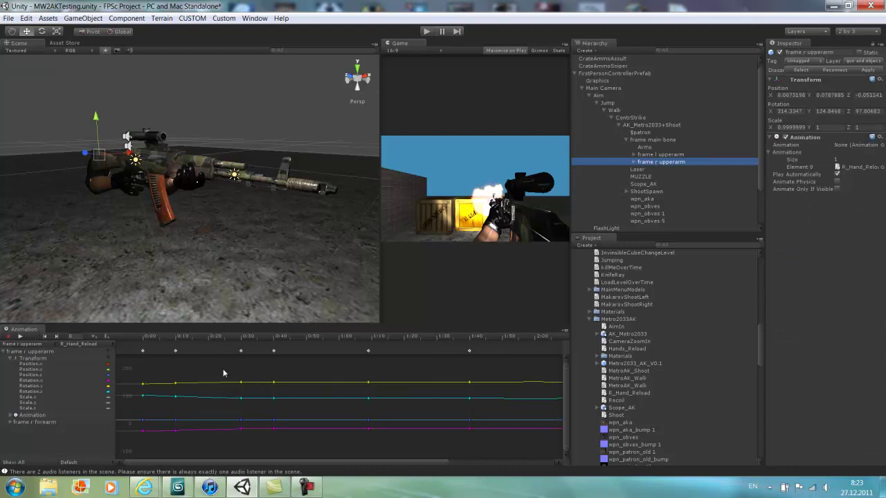
{"action": "left_click", "coordinate": [20, 337]}
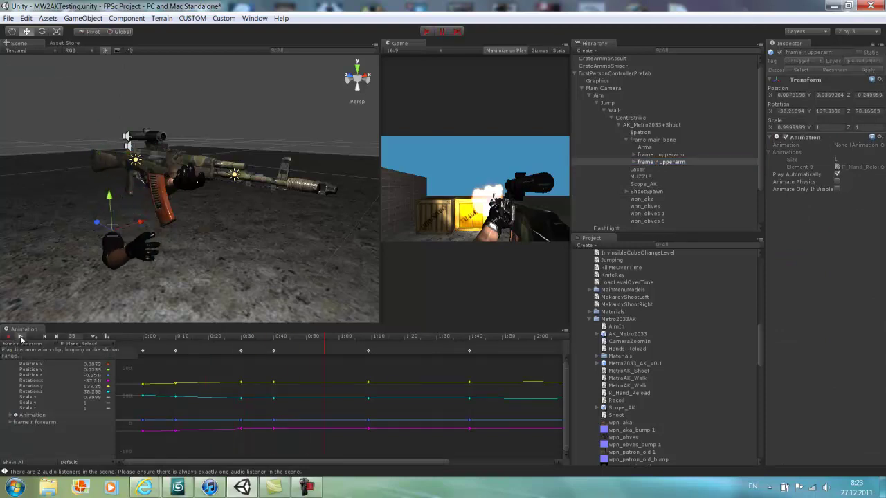
{"action": "left_click", "coordinate": [20, 337]}
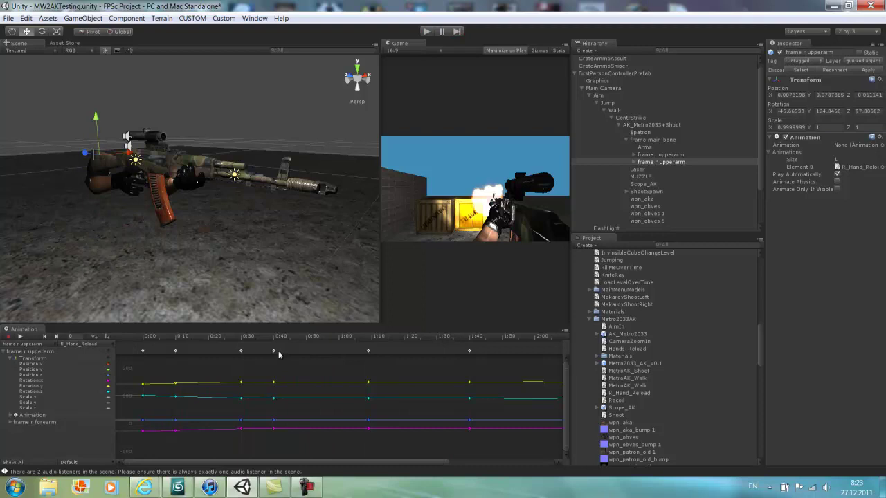
With recording on for R_Hand_Reload, inspect the 0:40 pose and shift the 1:09 keyframe to 1:10.
{"action": "left_click", "coordinate": [274, 351]}
{"action": "left_click", "coordinate": [12, 337]}
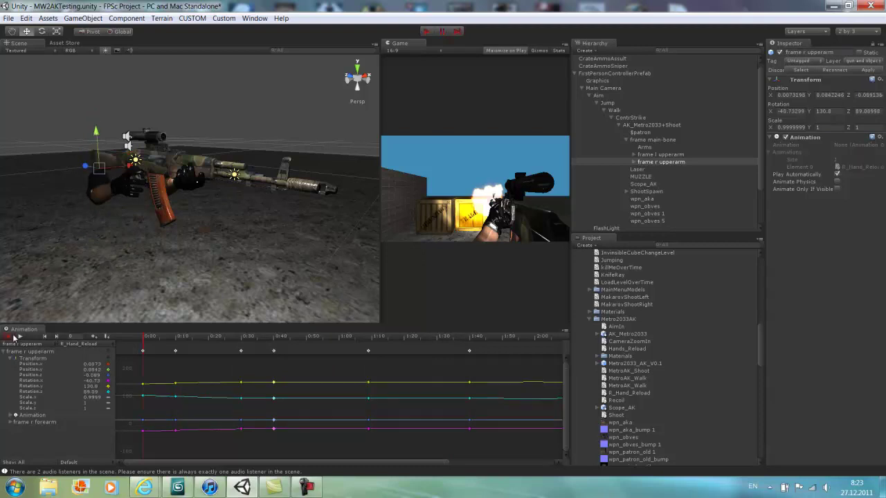
{"action": "left_click", "coordinate": [275, 352]}
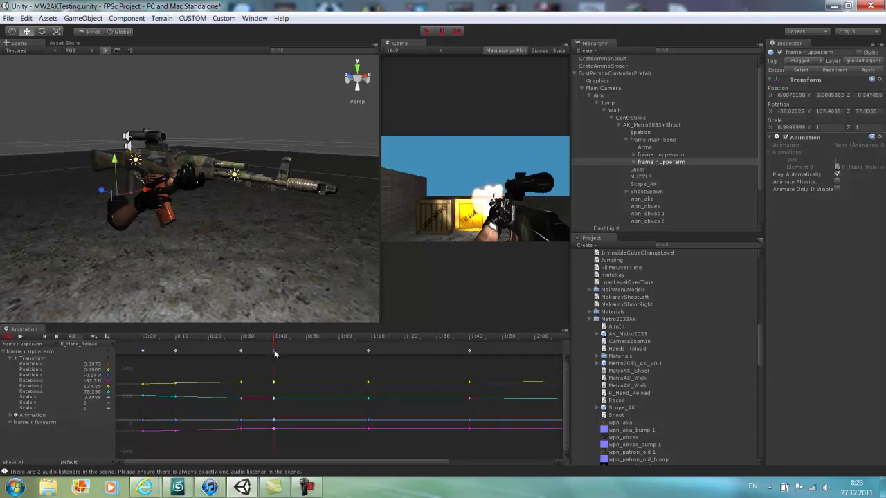
{"action": "left_click", "coordinate": [368, 352]}
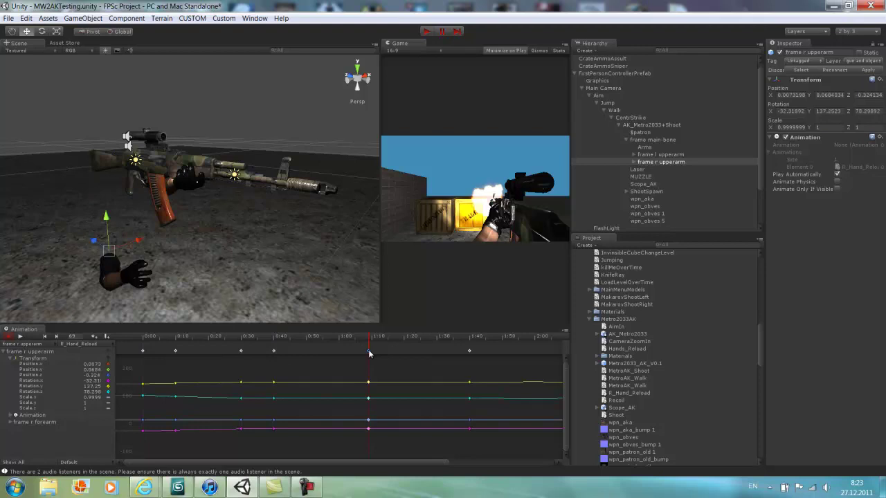
{"action": "left_click_drag", "start_coordinate": [369, 353], "coordinate": [372, 353]}
At keyframe 1:10, move frame r upperarm far behind the rifle, to Y about 0.348, preview the clip and end recording.
{"action": "left_click_drag", "start_coordinate": [145, 223], "coordinate": [193, 216], "text": "alt"}
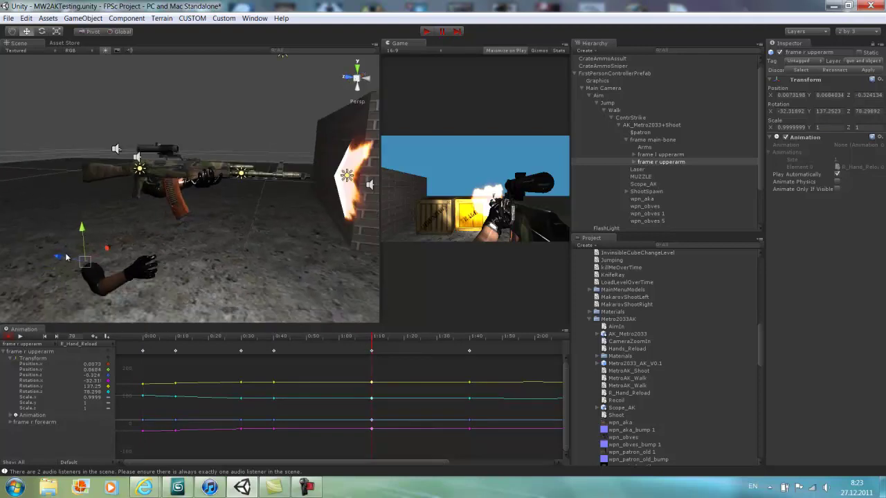
{"action": "left_click_drag", "start_coordinate": [66, 258], "coordinate": [870, 257]}
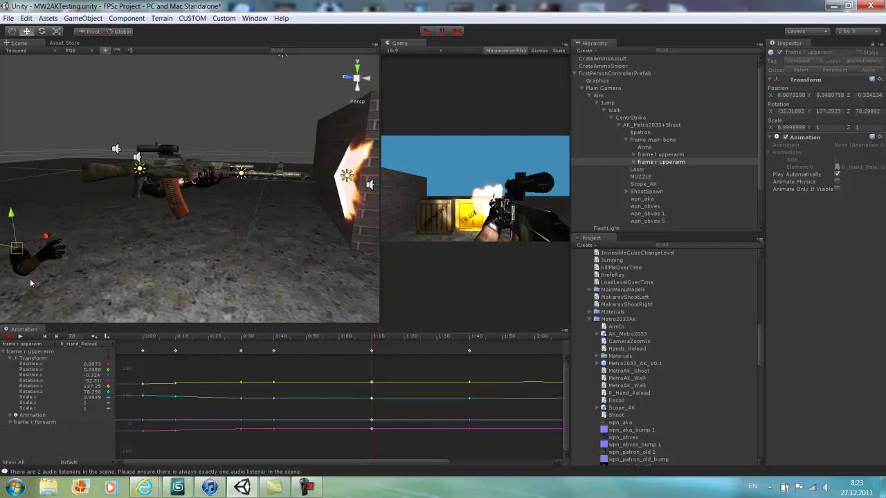
{"action": "left_click", "coordinate": [21, 337]}
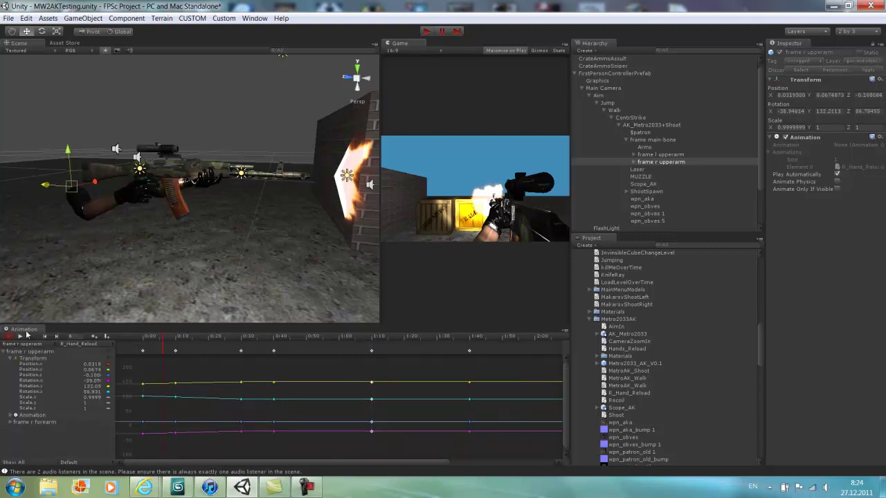
{"action": "left_click", "coordinate": [14, 337]}
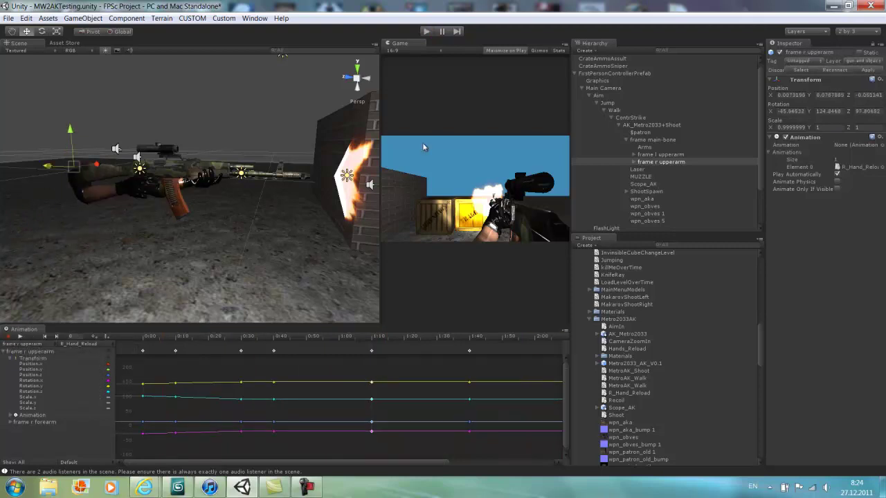
Start play mode, fire the AK near the brick wall, and reload it to check the edited hand animation.
{"action": "left_click", "coordinate": [426, 31]}
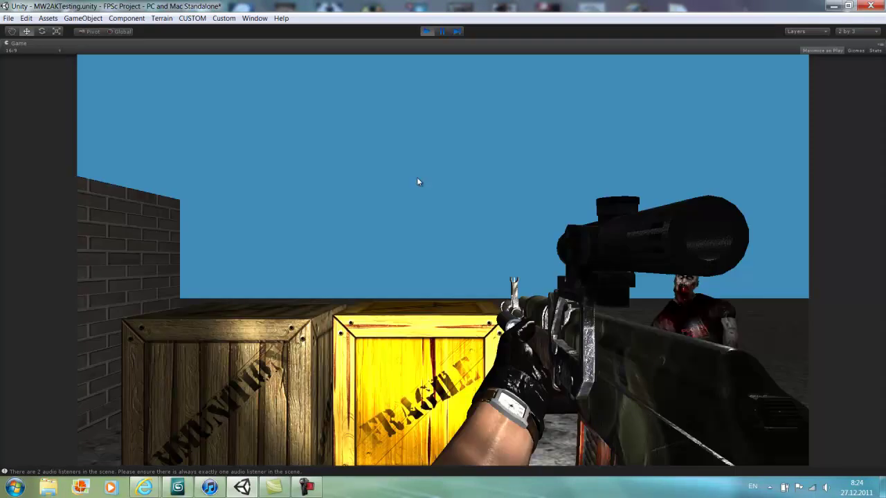
{"action": "key", "text": "s"}
{"action": "key", "text": "a"}
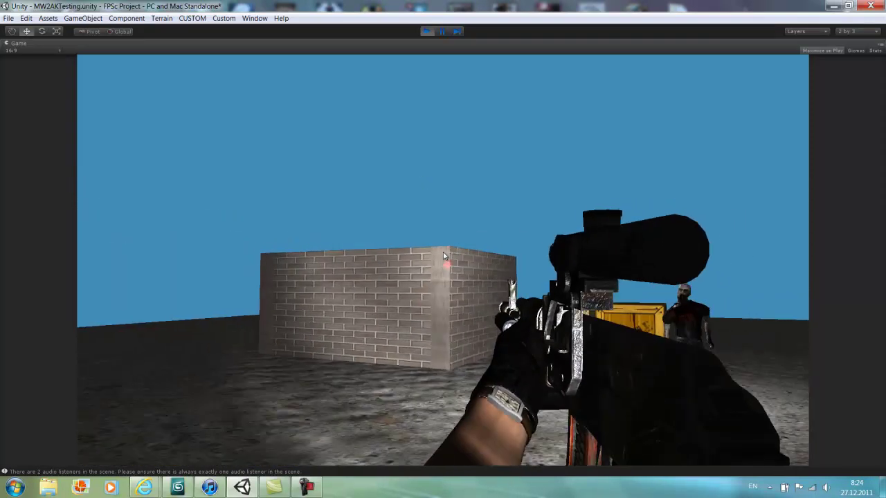
{"action": "left_click", "coordinate": [444, 255]}
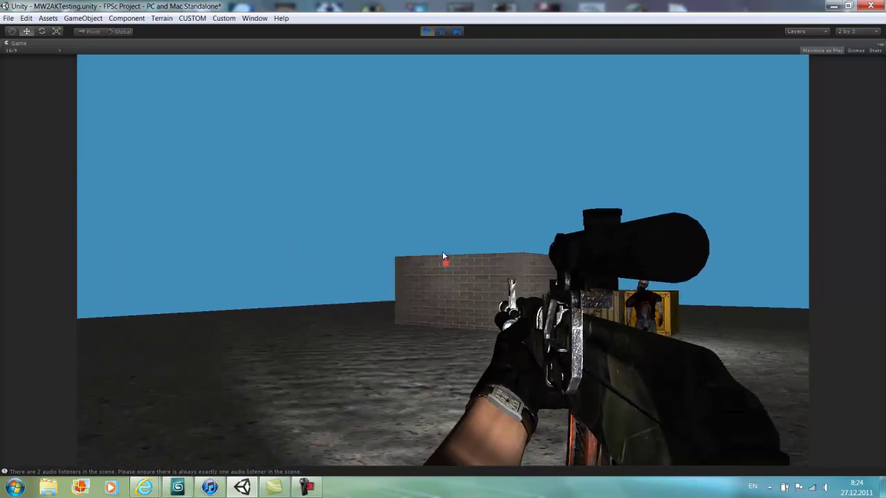
{"action": "key", "text": "w"}
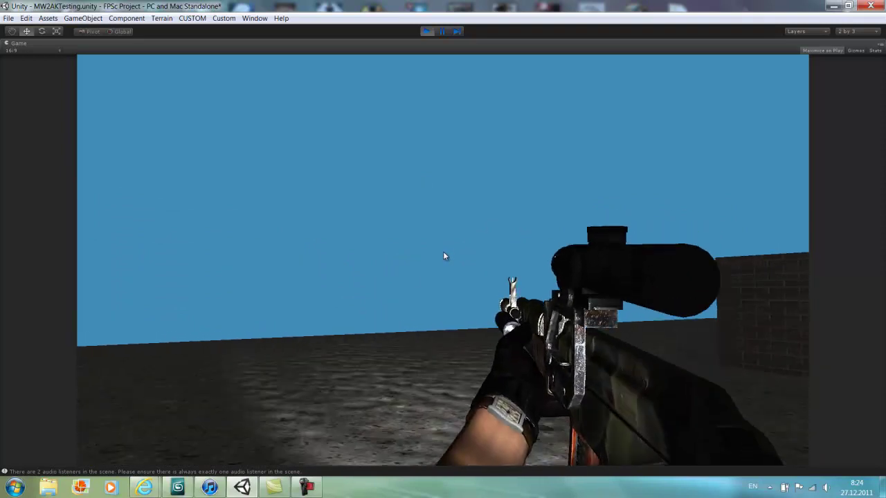
{"action": "left_click", "coordinate": [444, 256]}
{"action": "key", "text": "r"}
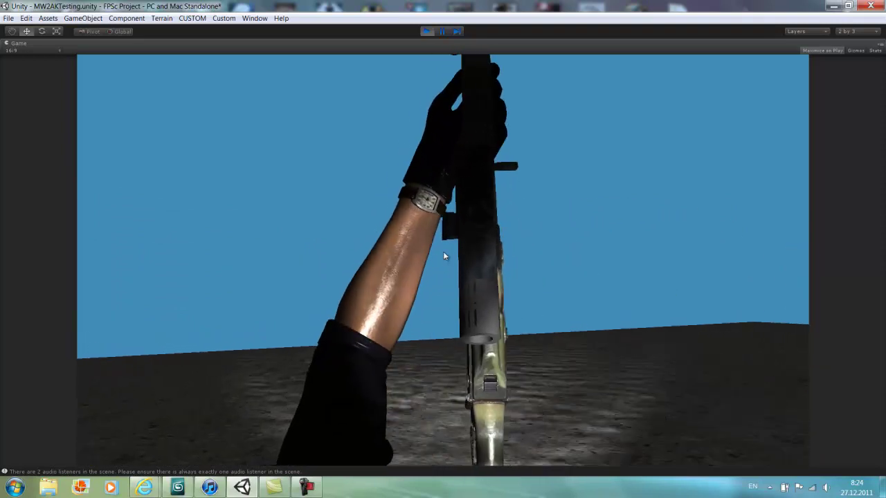
{"action": "key", "text": "d"}
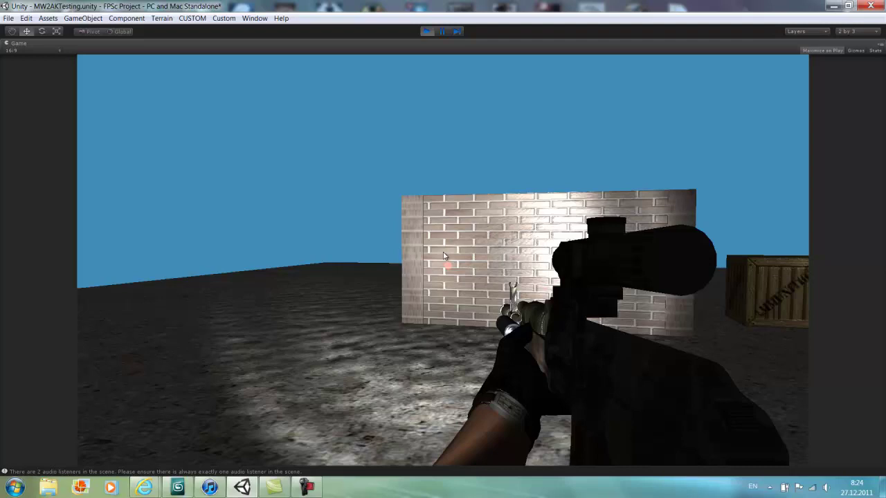
Walk past the crates while testing the AK's aiming in the running game, and exit play mode.
{"action": "key", "text": "w"}
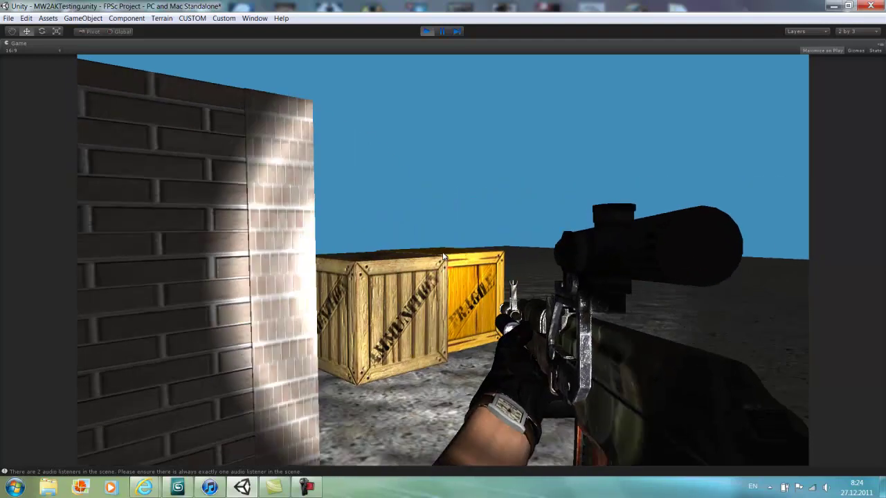
{"action": "key", "text": "w"}
{"action": "right_click", "coordinate": [443, 257]}
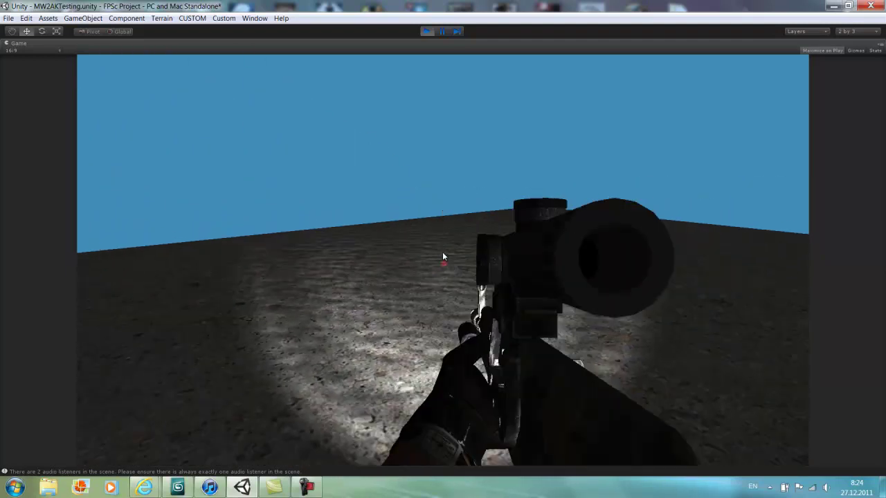
{"action": "right_click", "coordinate": [444, 257]}
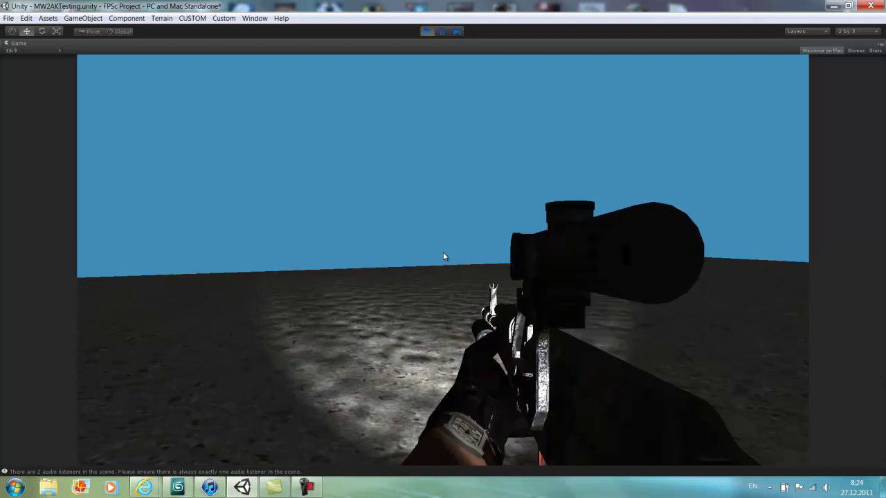
{"action": "key", "text": "a"}
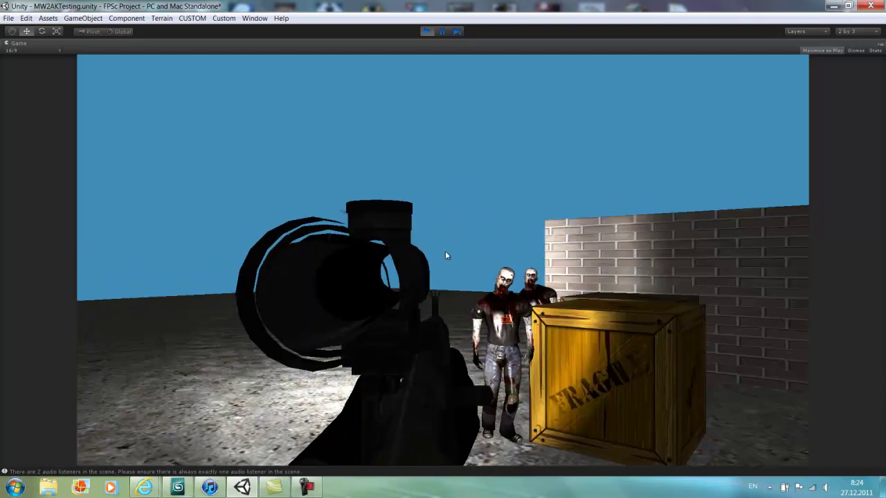
{"action": "left_click", "coordinate": [430, 31]}
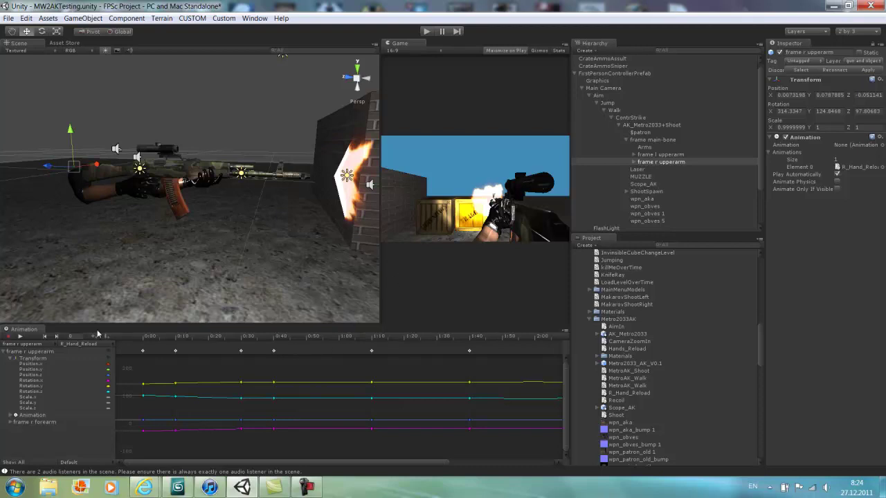
Record a new frame r upperarm position at keyframe 1:10 of R_Hand_Reload, with Y about 0.080 and Z about -0.290.
{"action": "left_click", "coordinate": [8, 337]}
{"action": "left_click", "coordinate": [371, 352]}
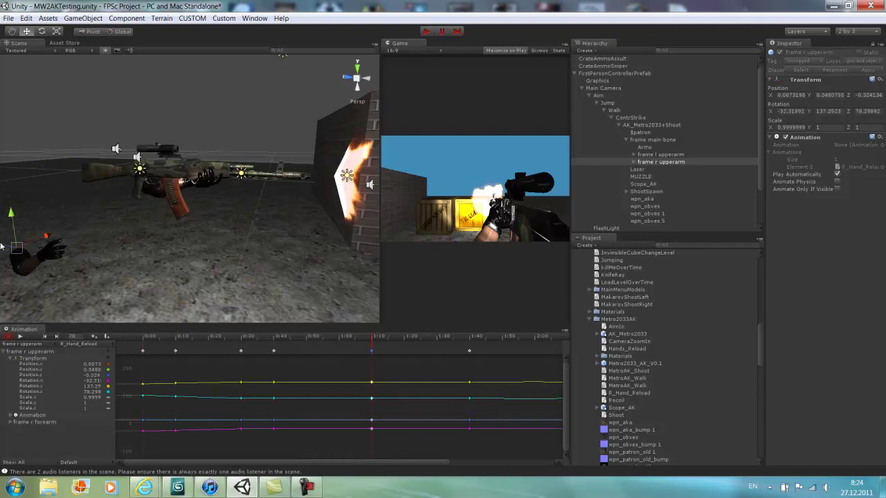
{"action": "left_click_drag", "start_coordinate": [1, 245], "coordinate": [52, 258]}
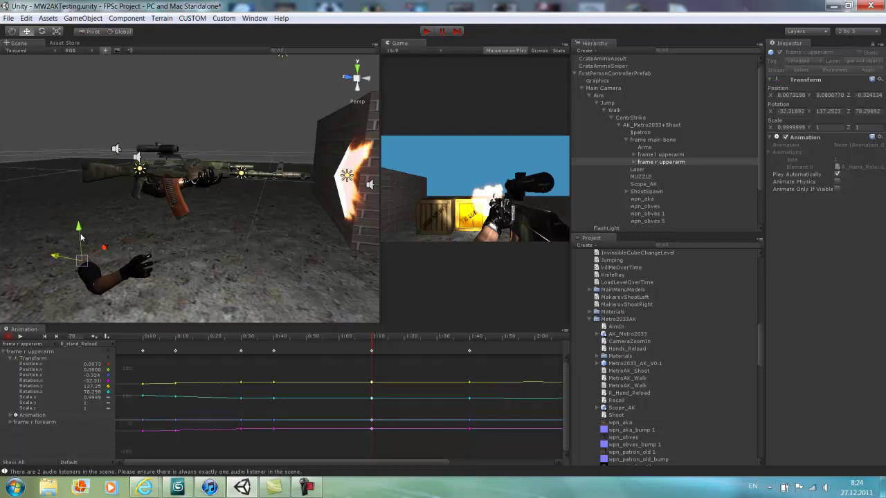
{"action": "left_click_drag", "start_coordinate": [81, 238], "coordinate": [87, 223]}
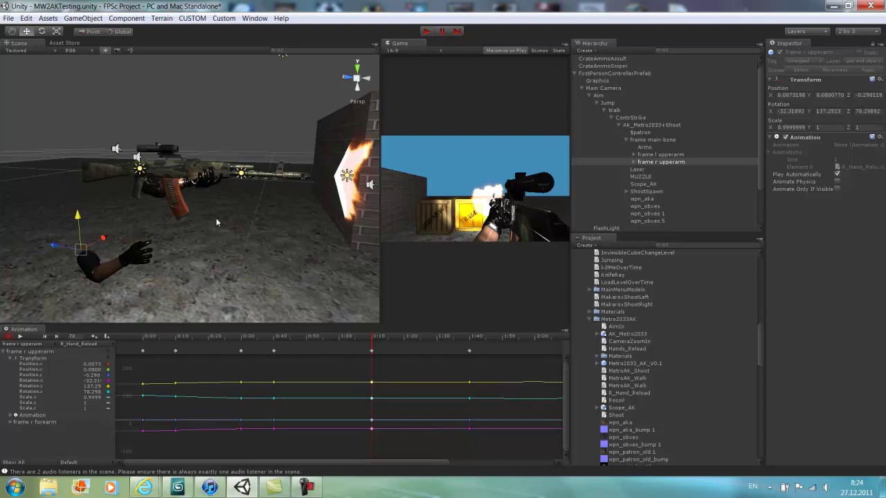
Play back the R_Hand_Reload clip to check the right hand's motion around the rifle.
{"action": "left_click_drag", "start_coordinate": [216, 218], "coordinate": [409, 221], "text": "alt"}
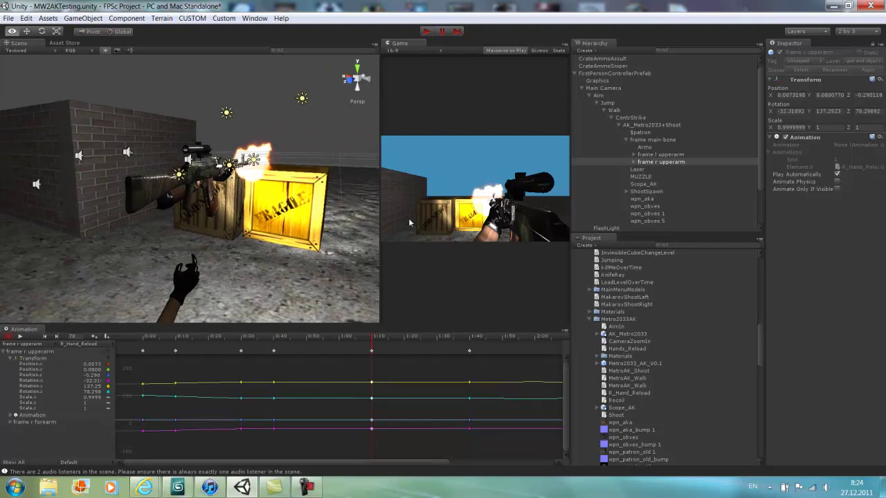
{"action": "left_click", "coordinate": [21, 338]}
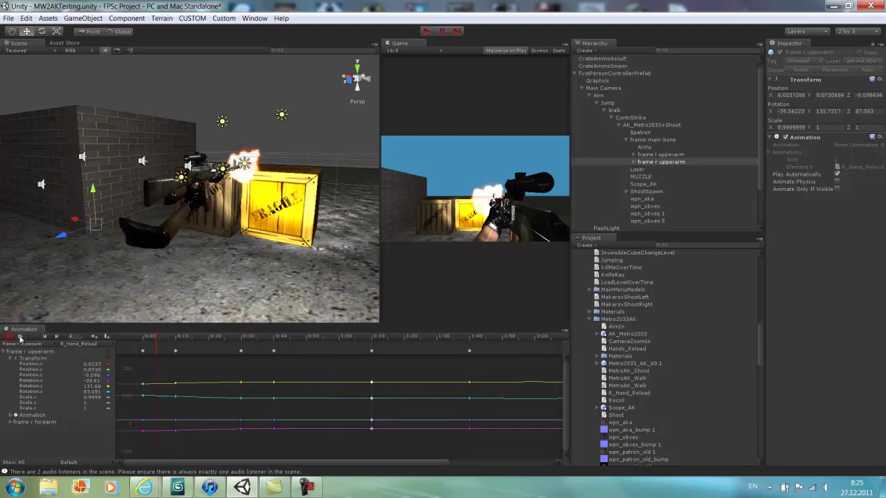
{"action": "left_click_drag", "start_coordinate": [127, 305], "coordinate": [87, 409], "text": "alt"}
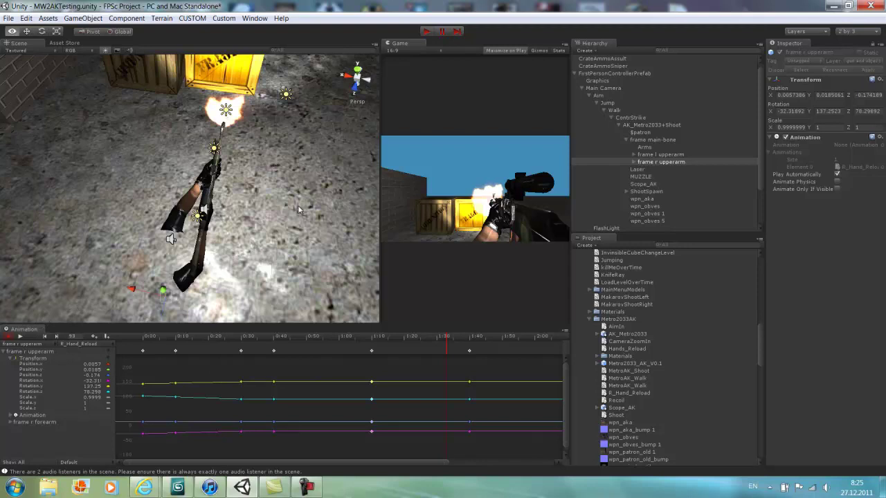
Try moving frame r upperarm along Y at frame 93, just before the 1:40 keyframe, and undo the move.
{"action": "left_click_drag", "start_coordinate": [298, 209], "coordinate": [149, 129], "text": "alt"}
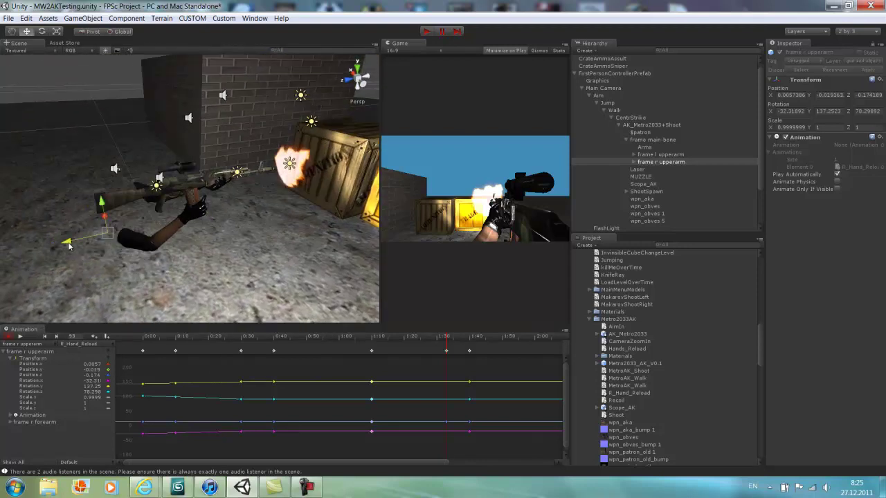
{"action": "left_click_drag", "start_coordinate": [70, 246], "coordinate": [50, 248]}
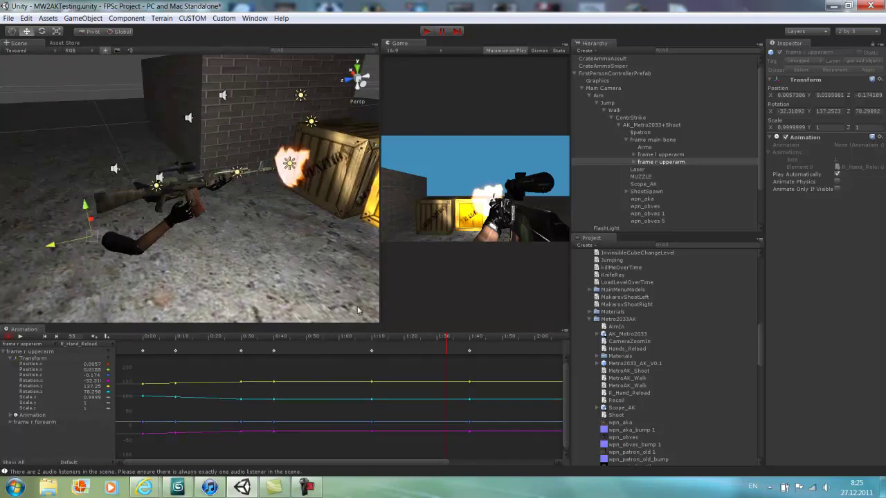
At keyframe 1:10 of R_Hand_Reload, move frame r upperarm closer to the rifle, to Y about -0.066, and end recording.
{"action": "left_click", "coordinate": [470, 353]}
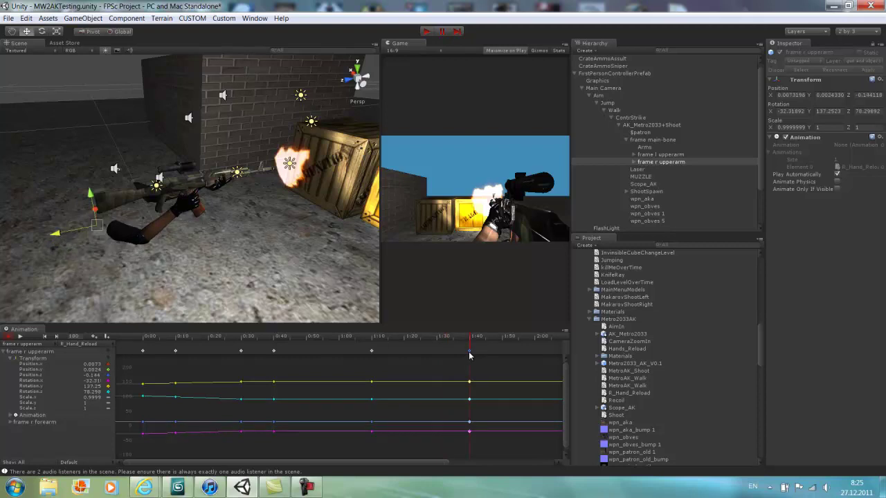
{"action": "left_click", "coordinate": [372, 352]}
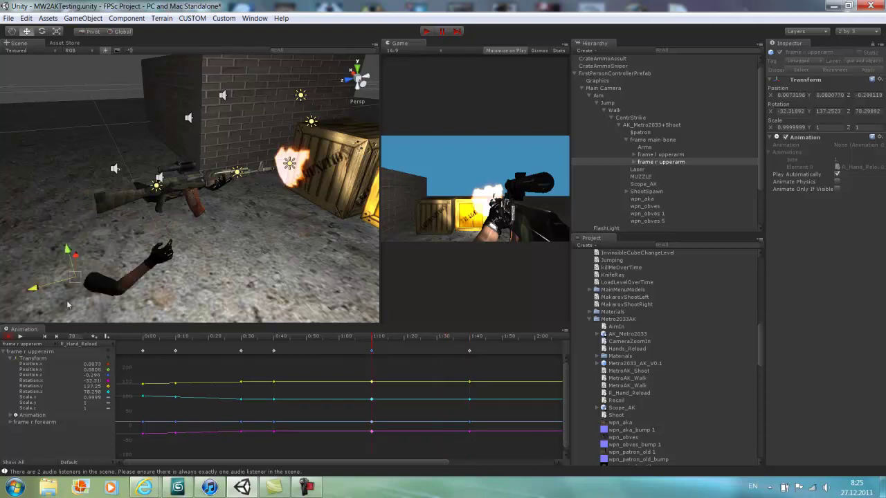
{"action": "left_click_drag", "start_coordinate": [43, 289], "coordinate": [90, 289]}
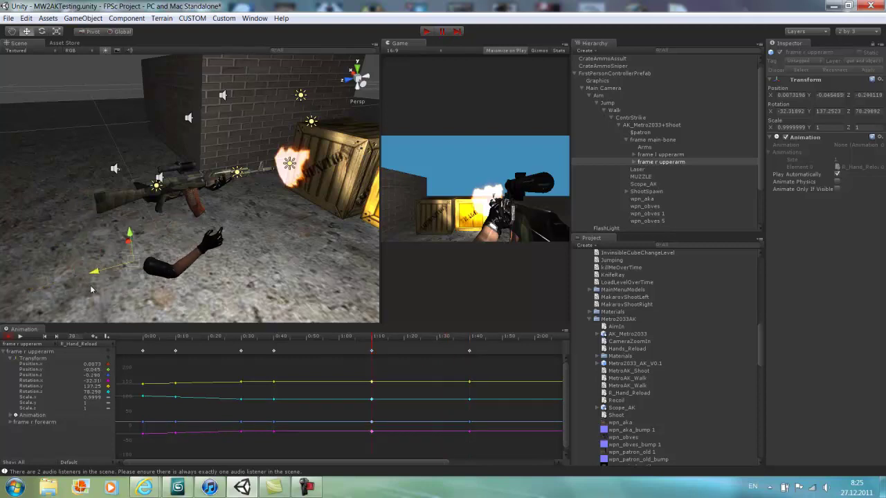
{"action": "left_click", "coordinate": [9, 337]}
Start play mode, back away from the crates and fire the AK around the brick wall.
{"action": "left_click", "coordinate": [426, 31]}
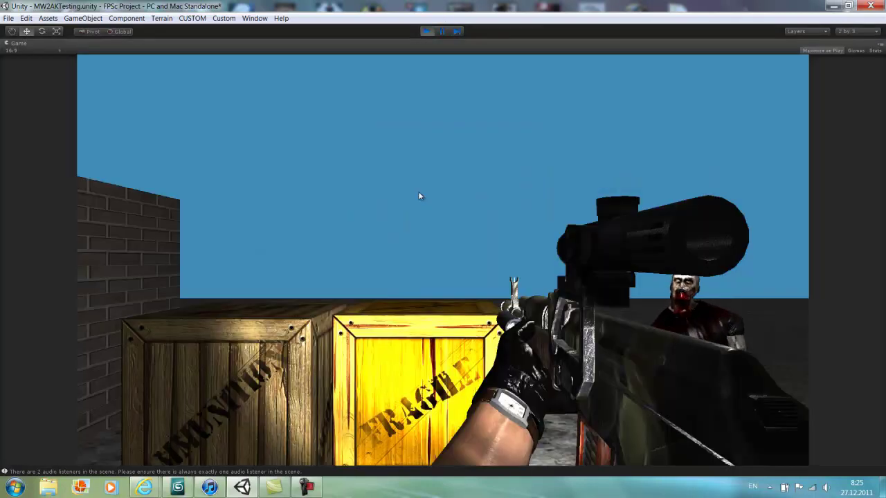
{"action": "left_click", "coordinate": [418, 192]}
{"action": "key", "text": "s"}
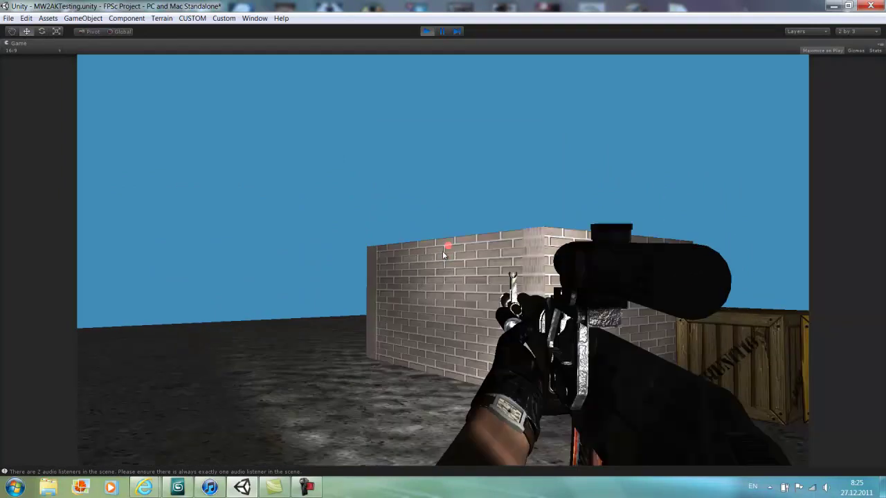
{"action": "left_click", "coordinate": [441, 253]}
{"action": "key", "text": "s"}
{"action": "left_click", "coordinate": [443, 254]}
{"action": "left_click", "coordinate": [442, 253]}
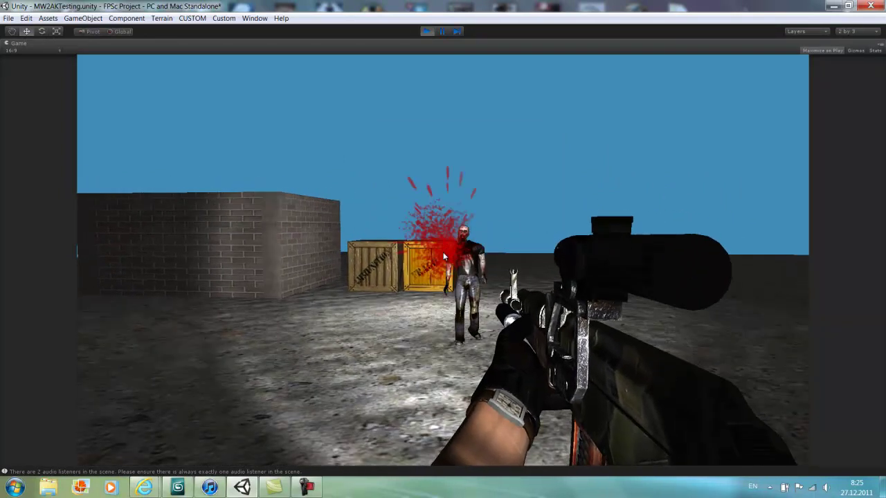
Shoot the approaching zombie and reload the AK to test the edited hand animation.
{"action": "left_click", "coordinate": [443, 253]}
{"action": "left_click", "coordinate": [443, 254]}
{"action": "left_click", "coordinate": [442, 254]}
{"action": "left_click", "coordinate": [443, 255]}
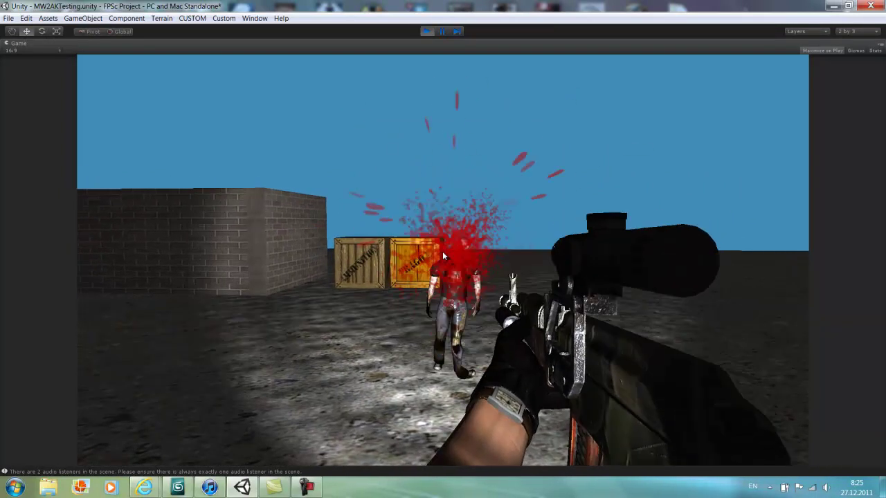
{"action": "left_click", "coordinate": [443, 254]}
{"action": "key", "text": "r"}
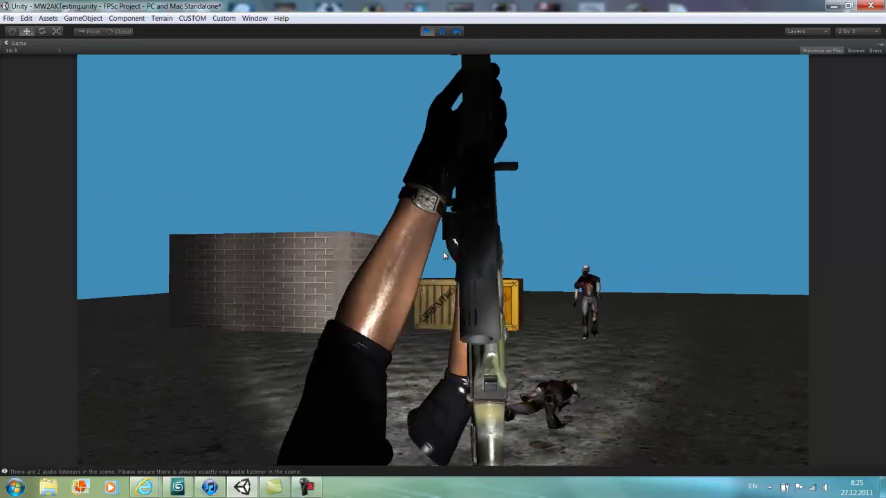
Test the AK's aiming in the running game, reload it again on open ground, and exit play mode.
{"action": "key", "text": "3"}
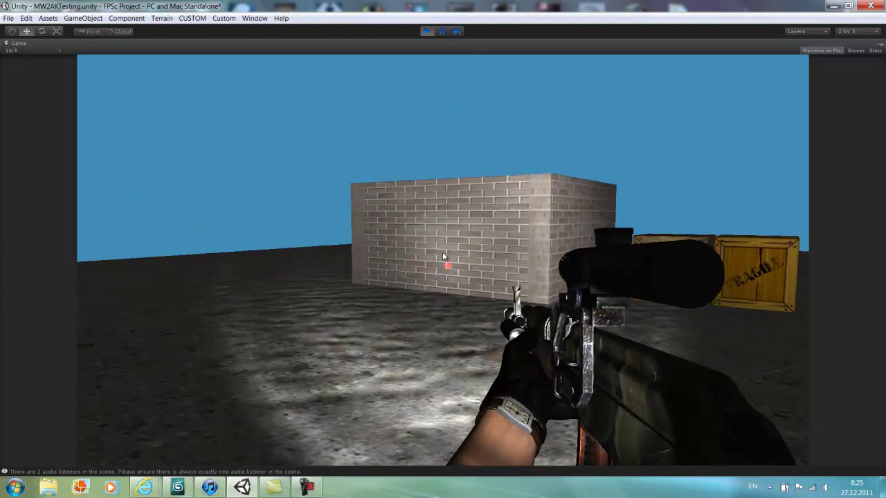
{"action": "right_click", "coordinate": [442, 255]}
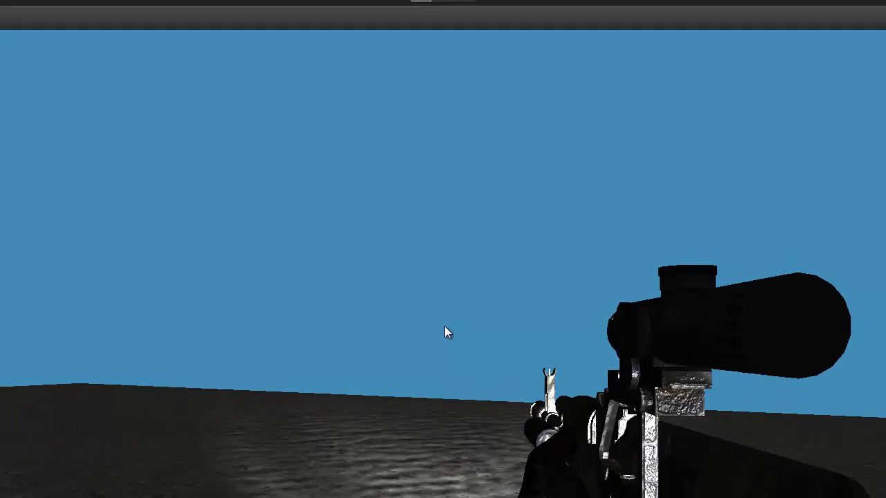
{"action": "key", "text": "w"}
{"action": "key", "text": "r"}
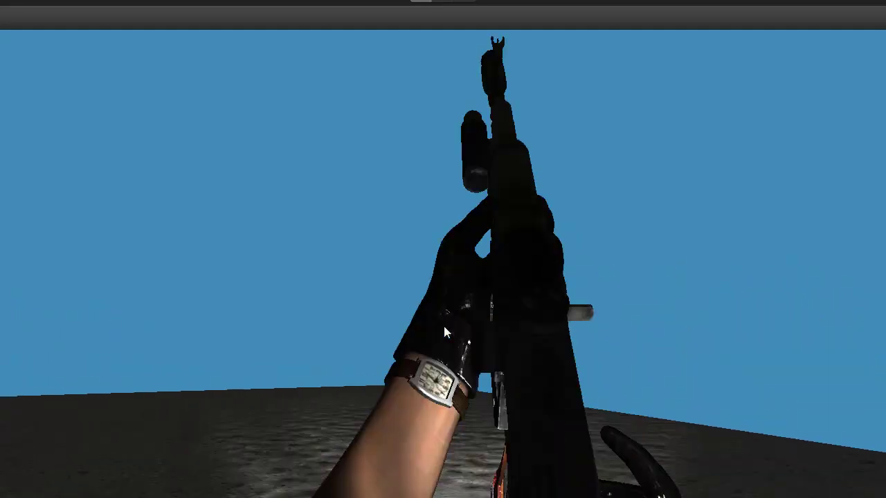
{"action": "key", "text": "2"}
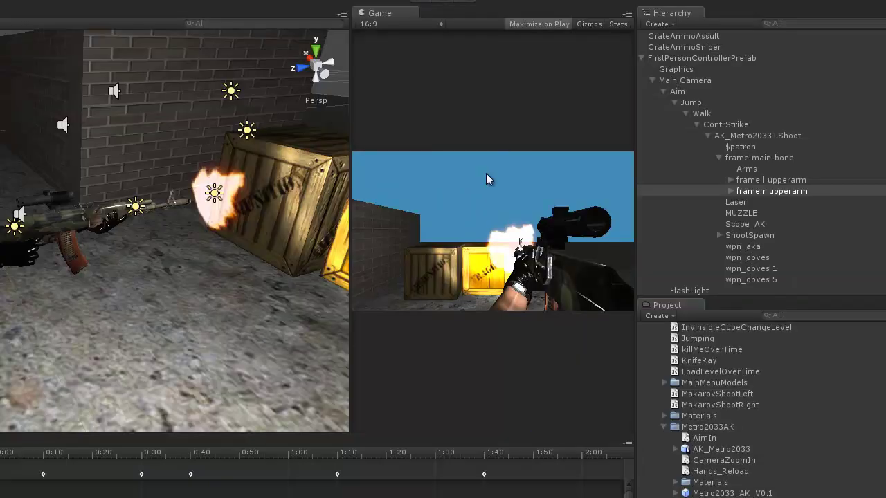
{"action": "left_click_drag", "start_coordinate": [88, 239], "coordinate": [224, 187], "text": "alt"}
{"action": "scroll", "coordinate": [71, 197], "scroll_direction": "up", "scroll_amount": 5}
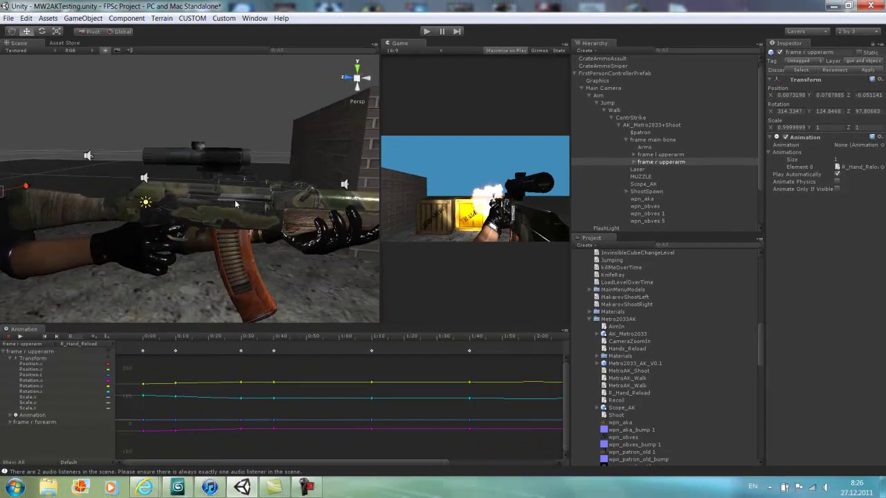
{"action": "scroll", "coordinate": [235, 204], "scroll_direction": "down", "scroll_amount": 2}
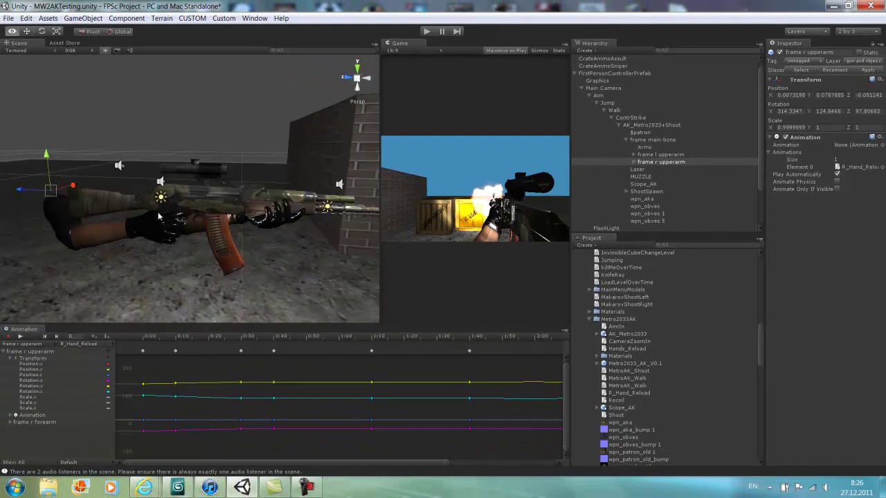
{"action": "left_click_drag", "start_coordinate": [158, 215], "coordinate": [283, 206], "text": "alt"}
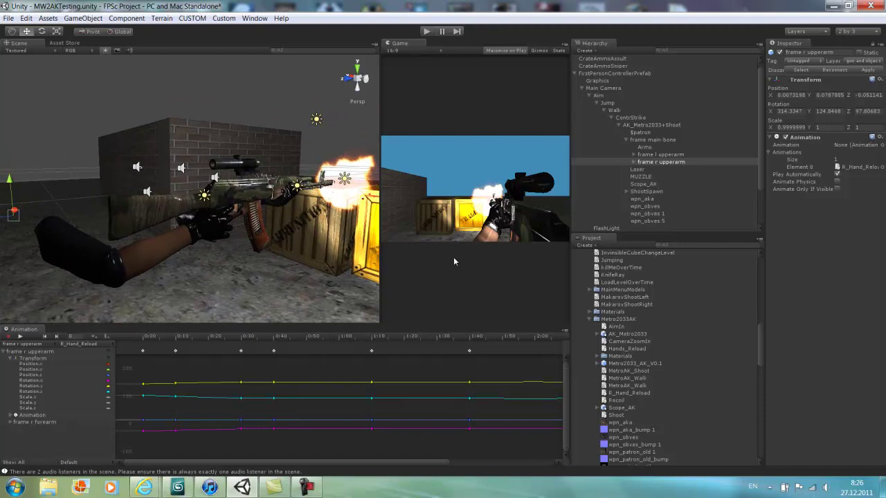